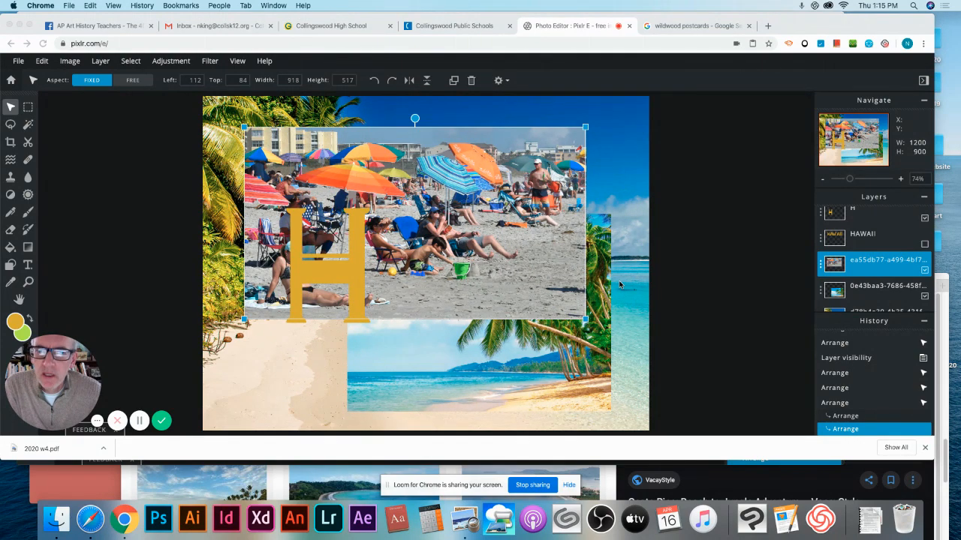
# Step: Switch to the wildwood postcards image search and examine how vintage large-letter postcards combine lettering with photos
pyautogui.click(688, 26)
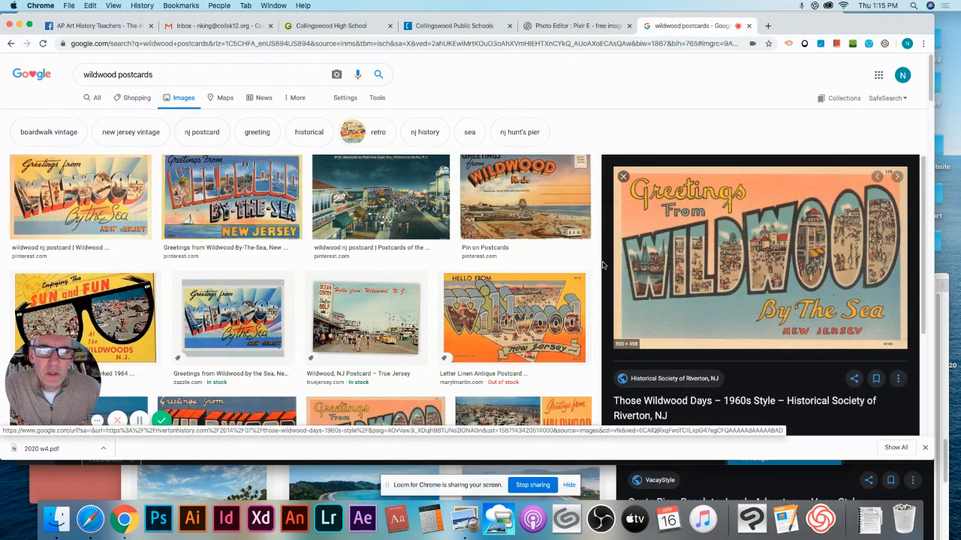
pyautogui.scroll(-2, 524, 268)
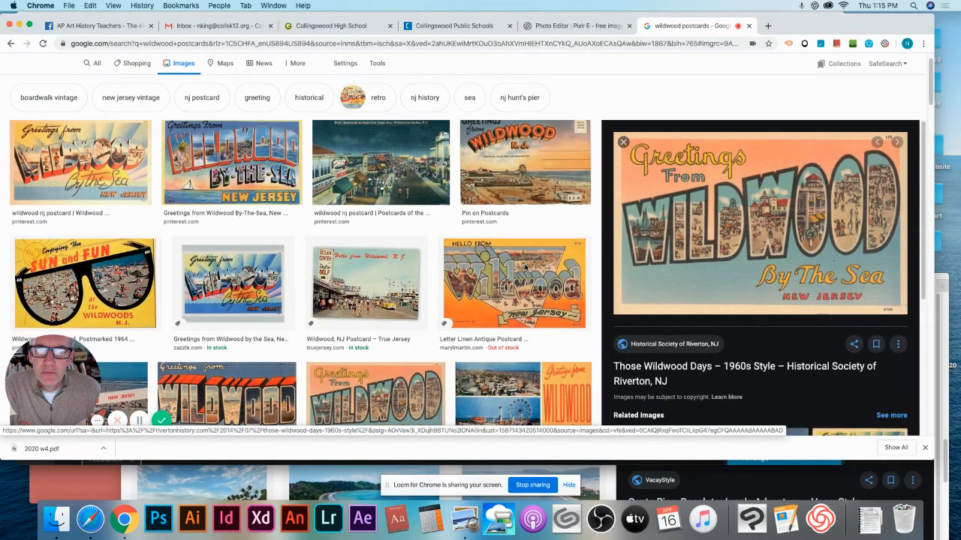
pyautogui.scroll(-10, 525, 268)
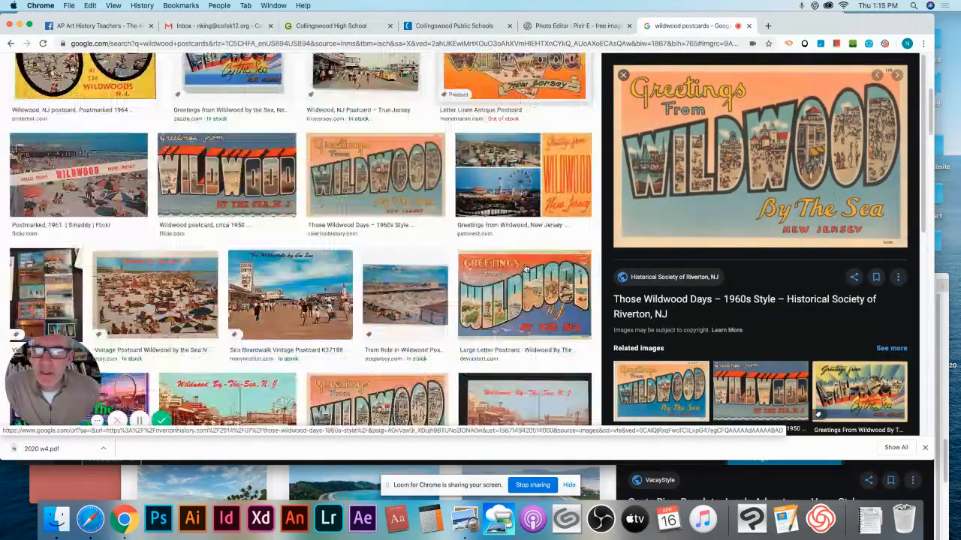
pyautogui.scroll(15, 524, 268)
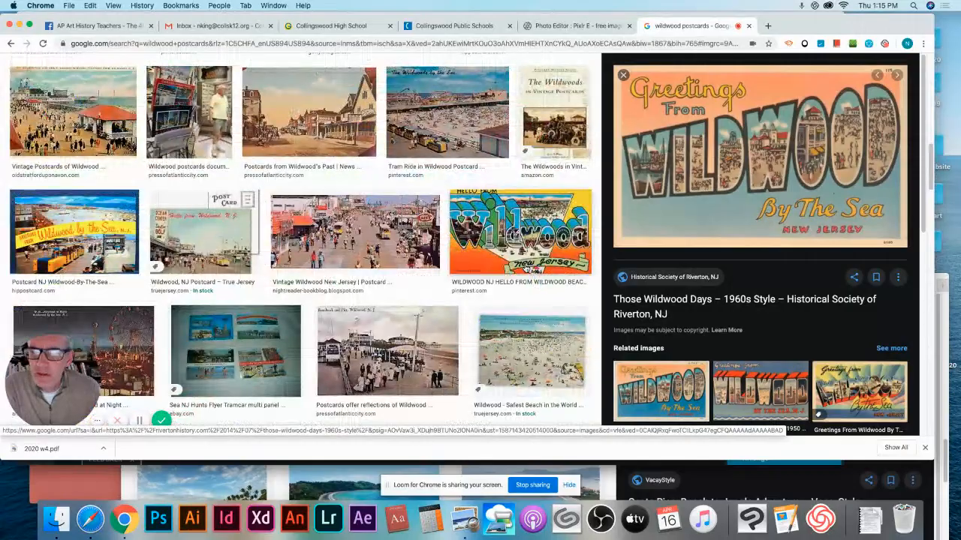
pyautogui.scroll(-10, 525, 268)
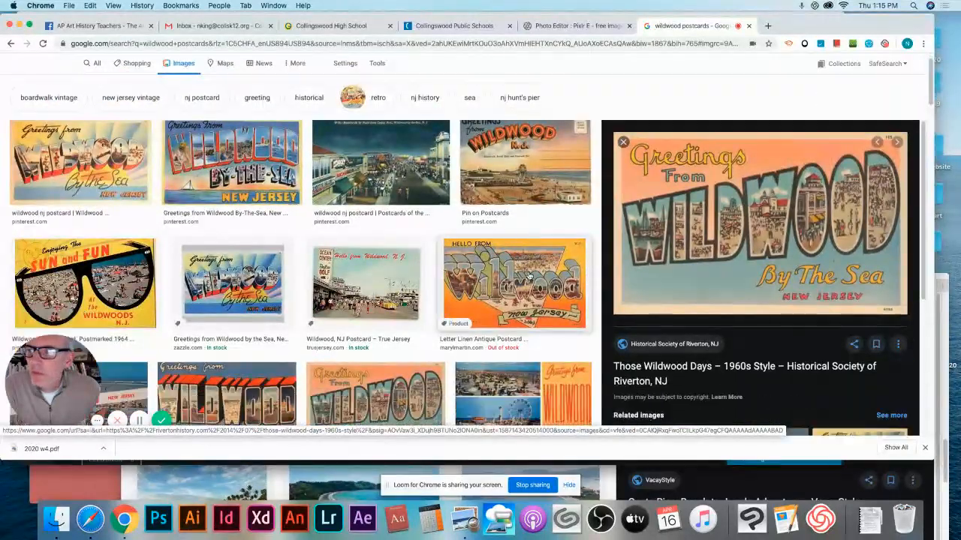
pyautogui.scroll(-10, 529, 276)
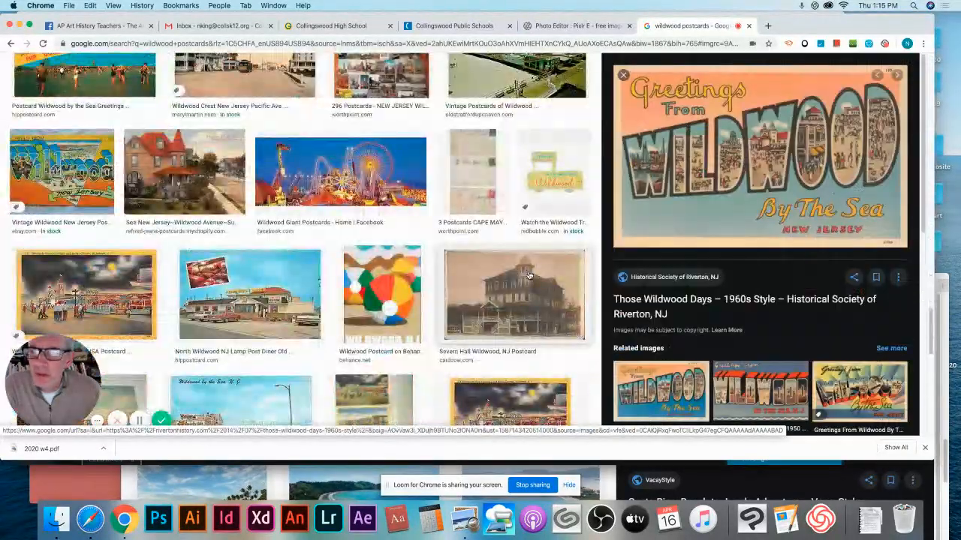
pyautogui.scroll(-3, 529, 276)
pyautogui.scroll(15, 529, 276)
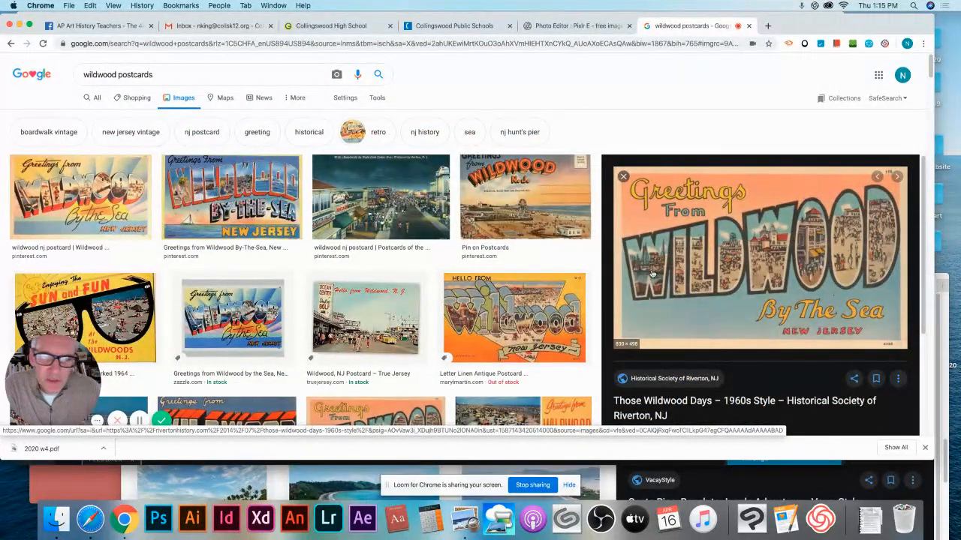
# Step: Preview the Hello From Wildwood and Sun and Fun sunglasses postcards, and look through more results for layout ideas
pyautogui.click(515, 319)
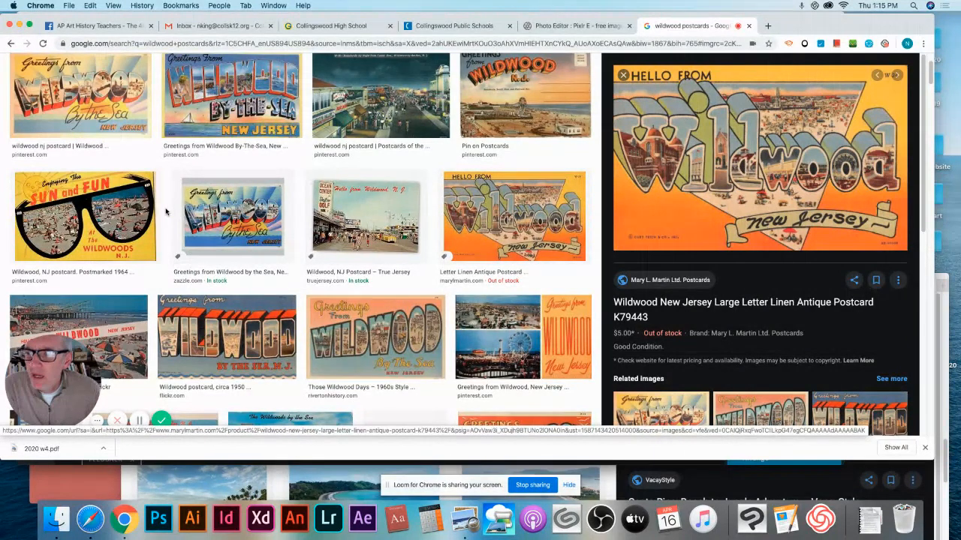
pyautogui.click(123, 213)
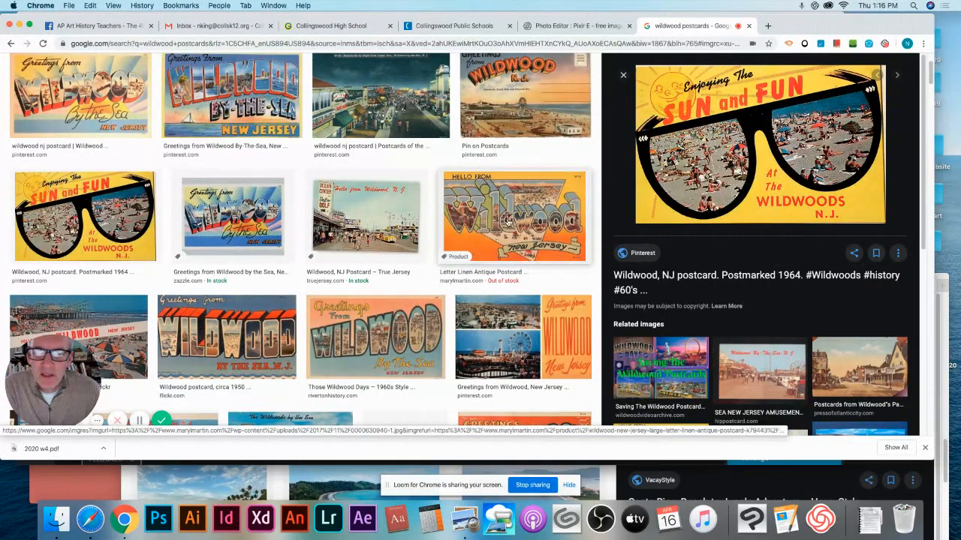
pyautogui.scroll(3, 509, 223)
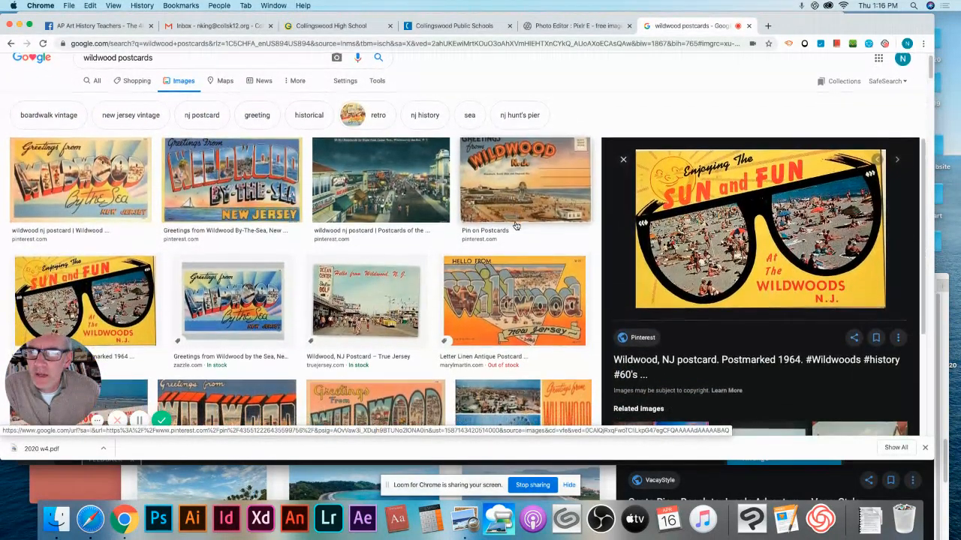
pyautogui.scroll(-1, 514, 225)
pyautogui.scroll(-4, 516, 225)
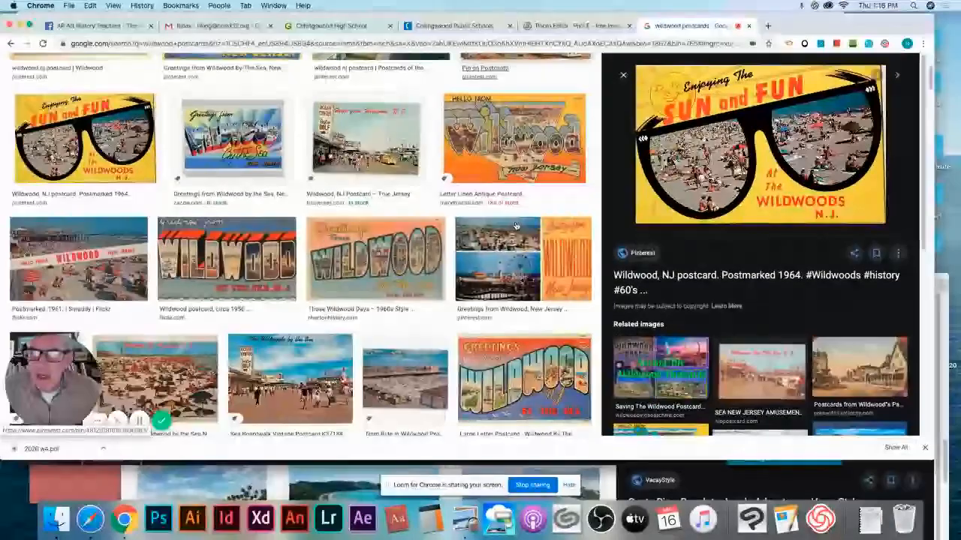
pyautogui.scroll(-10, 514, 225)
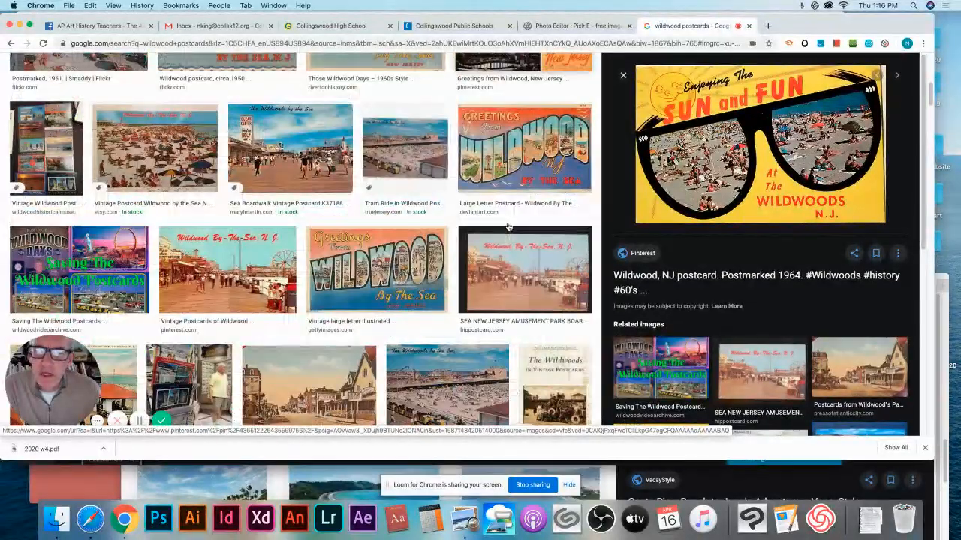
pyautogui.scroll(-4, 509, 228)
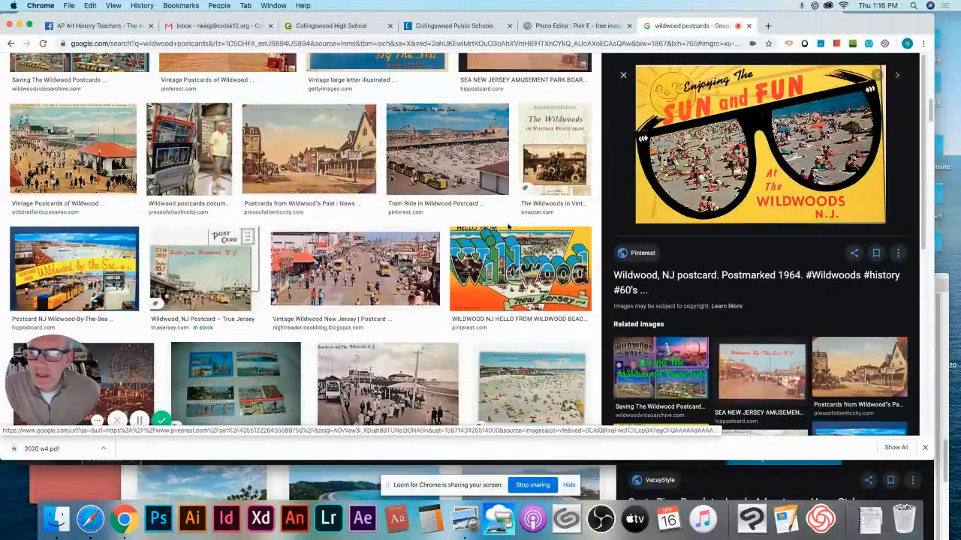
pyautogui.scroll(6, 508, 228)
pyautogui.scroll(3, 508, 227)
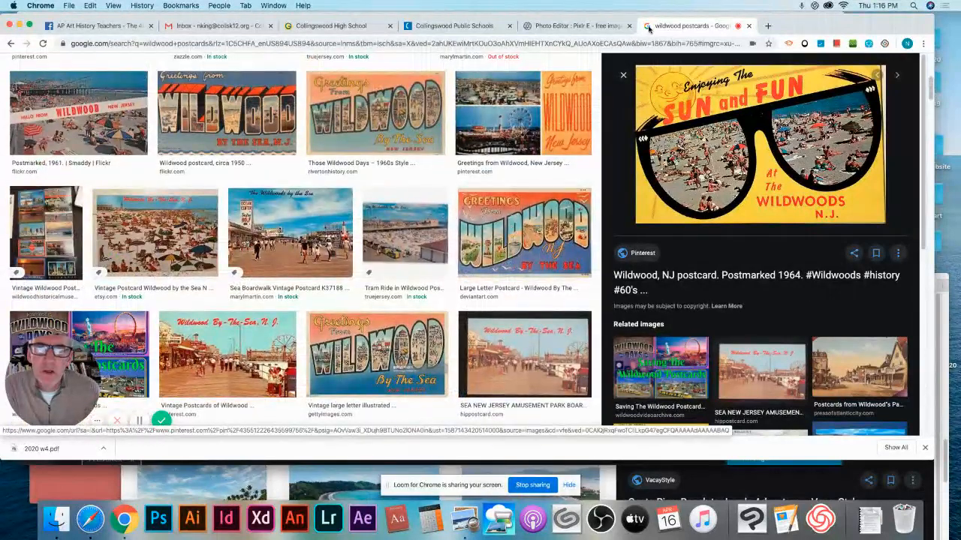
# Step: Return to the Pixlr collage and shift the H, the crowded beach photo, the tropical background and the palm photo around the canvas
pyautogui.click(578, 26)
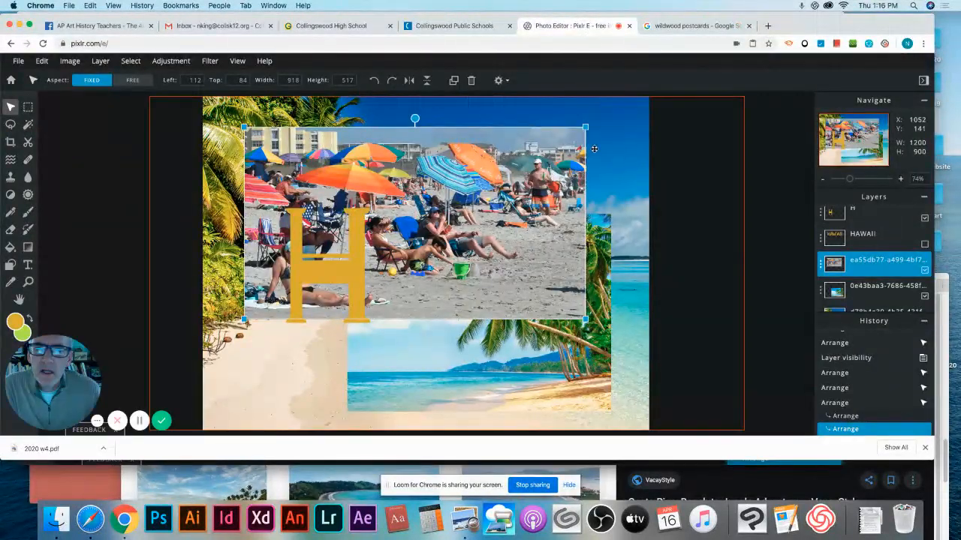
pyautogui.moveTo(509, 188); pyautogui.dragTo(491, 260)
pyautogui.moveTo(546, 203); pyautogui.dragTo(472, 194)
pyautogui.moveTo(602, 176)
pyautogui.mouseDown()
pyautogui.moveTo(620, 153)
pyautogui.moveTo(607, 167)
pyautogui.mouseUp()
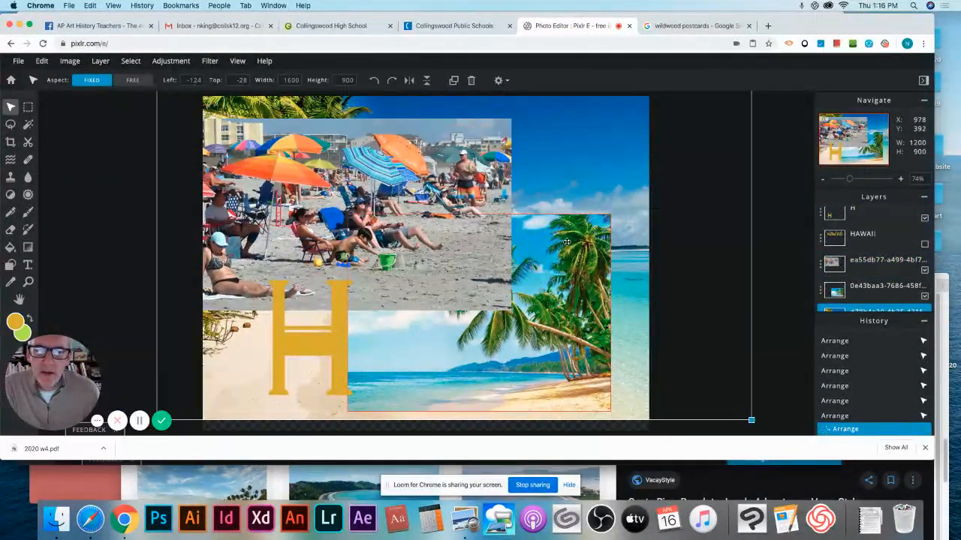
pyautogui.moveTo(566, 243); pyautogui.dragTo(579, 274)
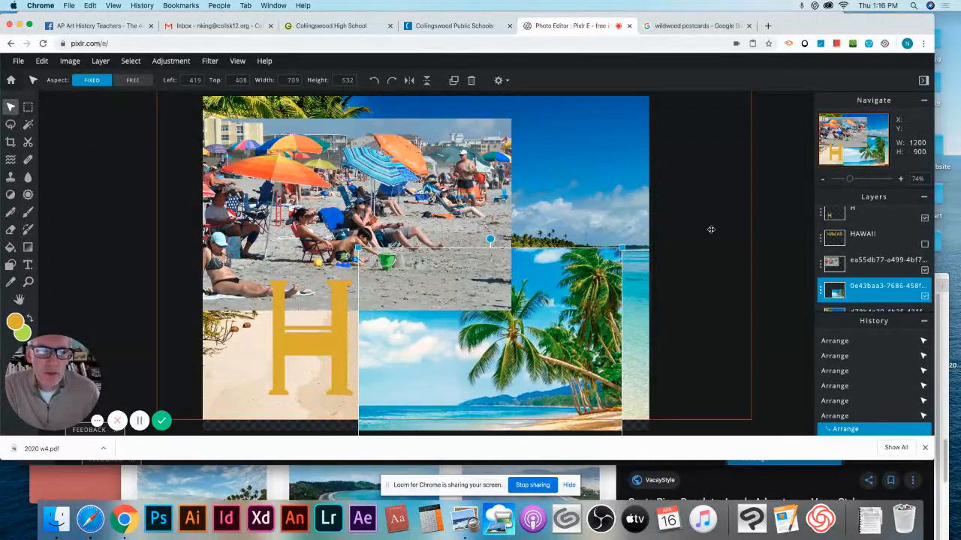
# Step: Hide the palm photo, crowded beach photo and H layers, and reposition the tropical background to left -256, top 0
pyautogui.click(924, 295)
pyautogui.click(924, 269)
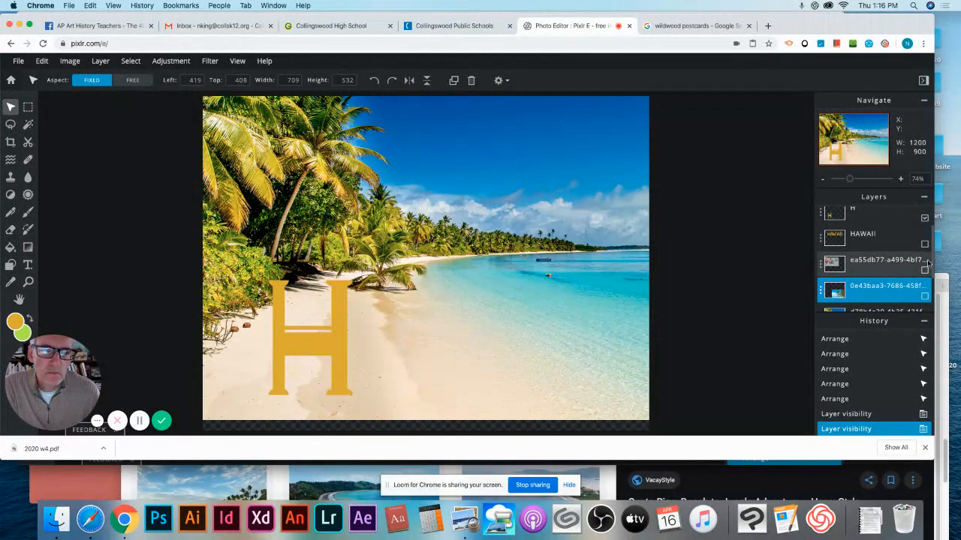
pyautogui.click(846, 220)
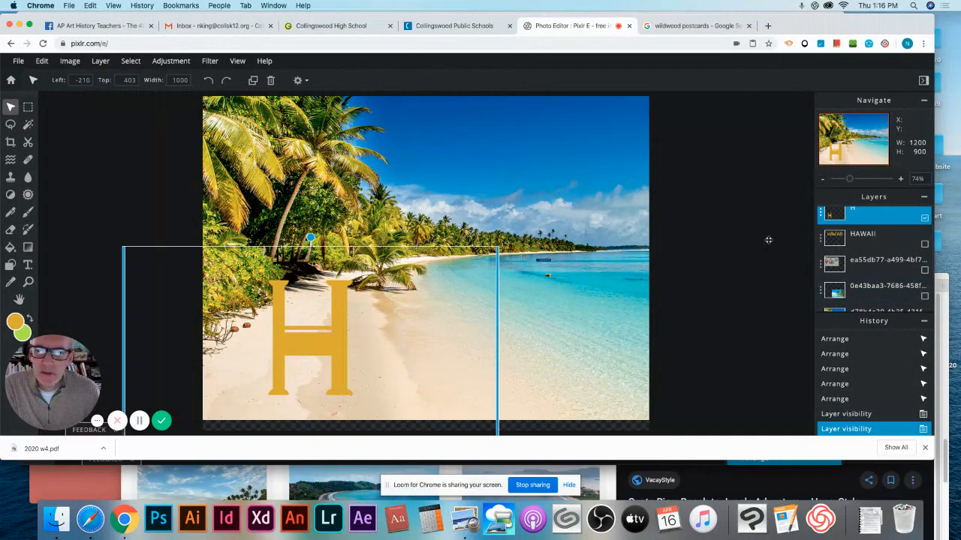
pyautogui.click(924, 218)
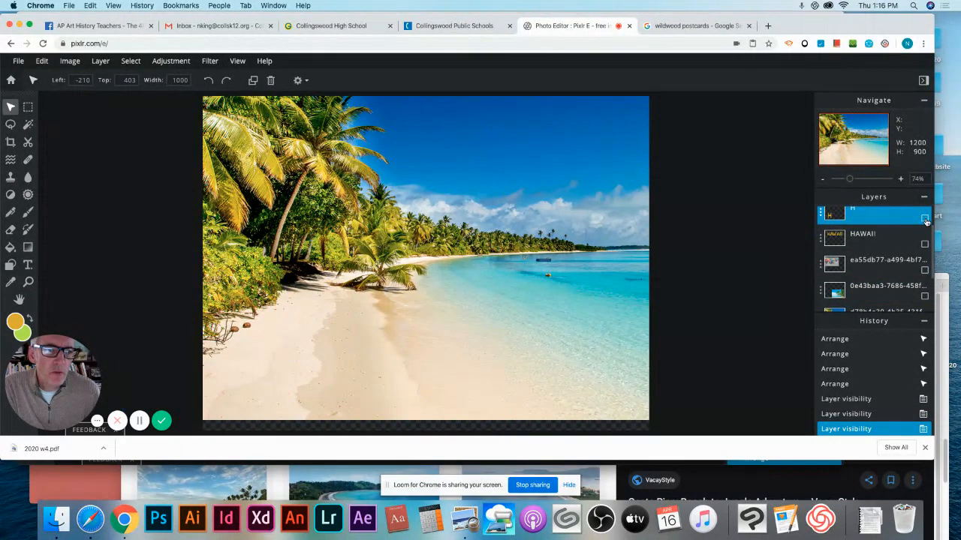
pyautogui.moveTo(470, 231); pyautogui.dragTo(425, 235)
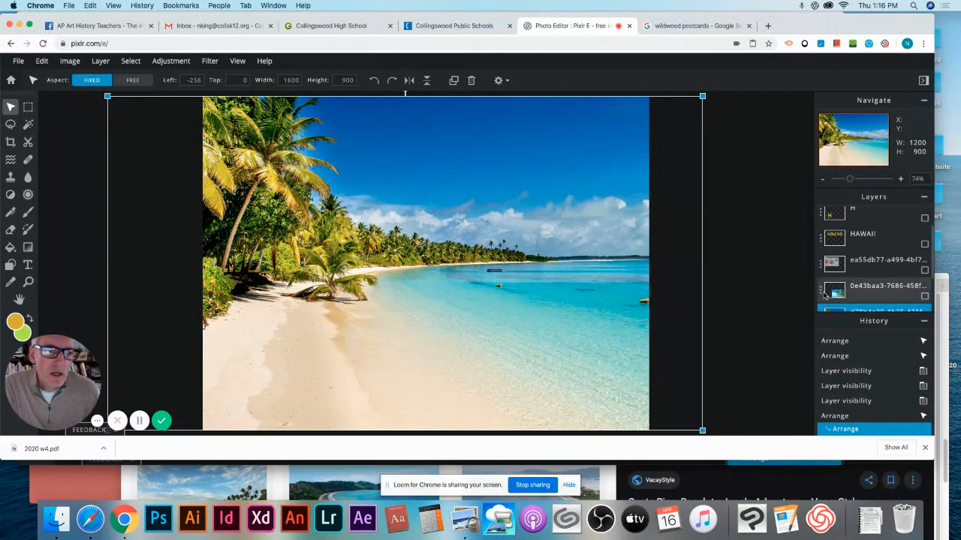
# Step: Show the palm photo at left 415, top 221 and the crowded beach photo at left -11, top 137
pyautogui.click(925, 296)
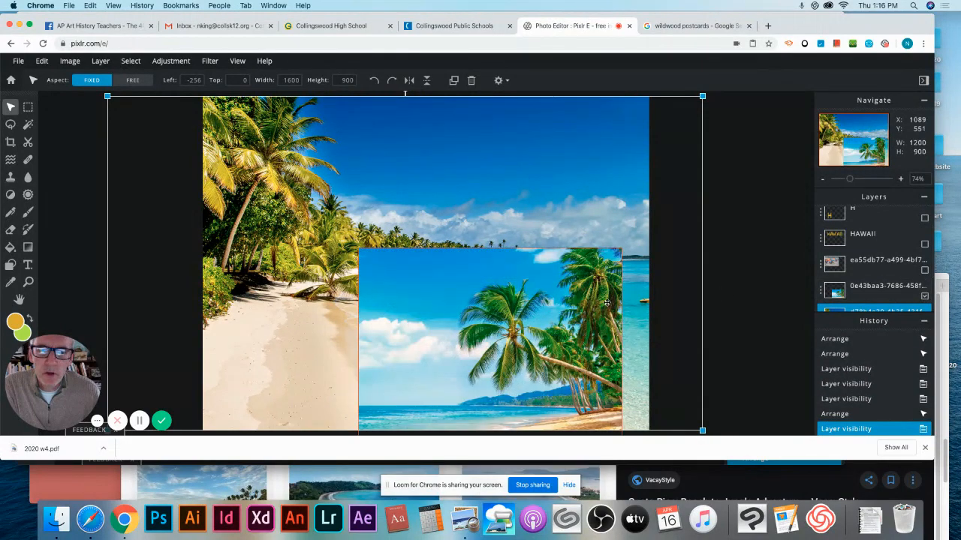
pyautogui.moveTo(602, 303); pyautogui.dragTo(601, 234)
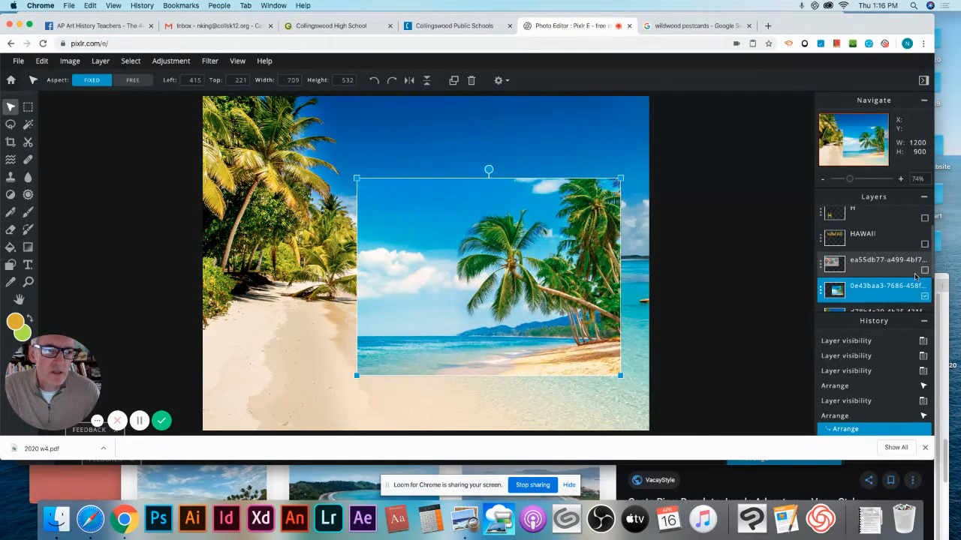
pyautogui.click(925, 273)
pyautogui.moveTo(549, 169); pyautogui.dragTo(578, 199)
# Step: Show the black HAWAII lettering layer and move it across the crowded beach photo, ending at left 225, top 139
pyautogui.scroll(2, 886, 255)
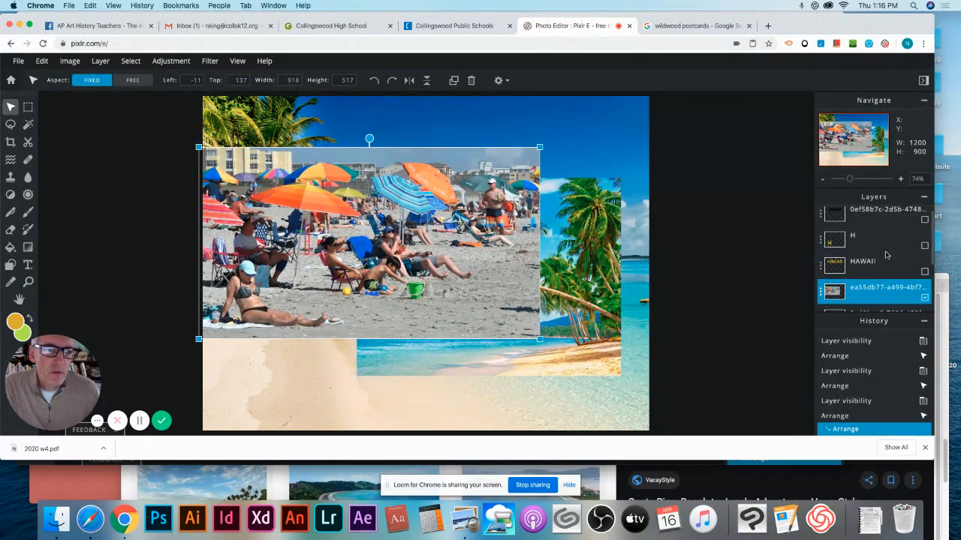
pyautogui.click(877, 224)
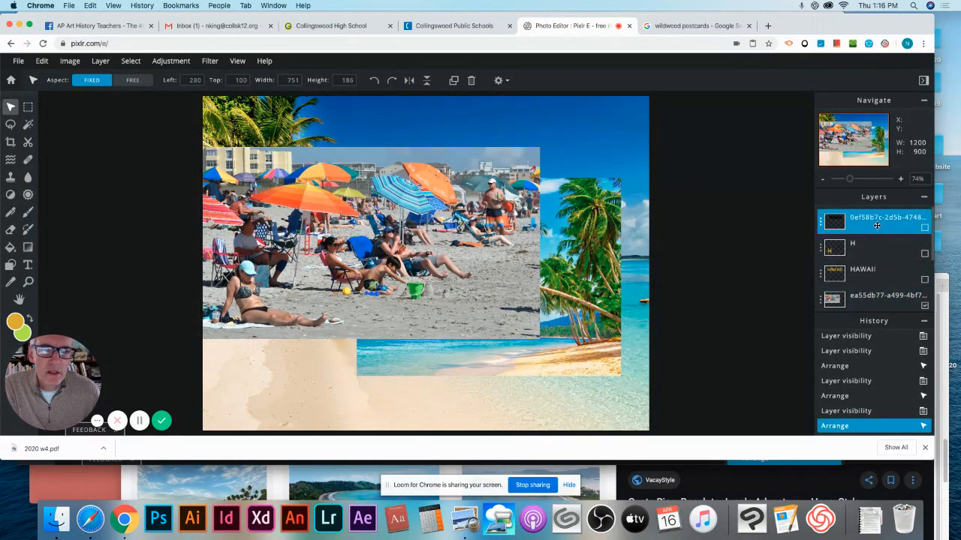
pyautogui.click(924, 229)
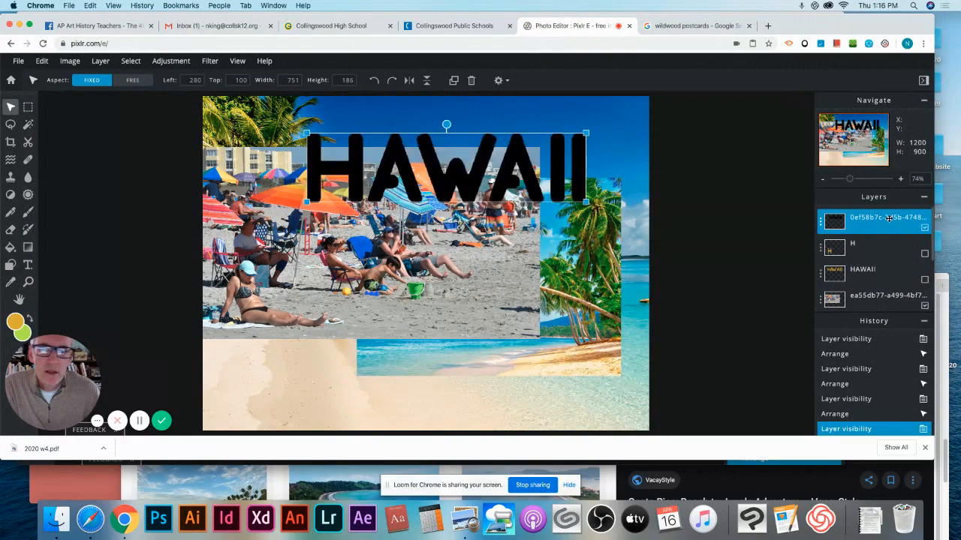
pyautogui.moveTo(508, 171); pyautogui.dragTo(542, 173)
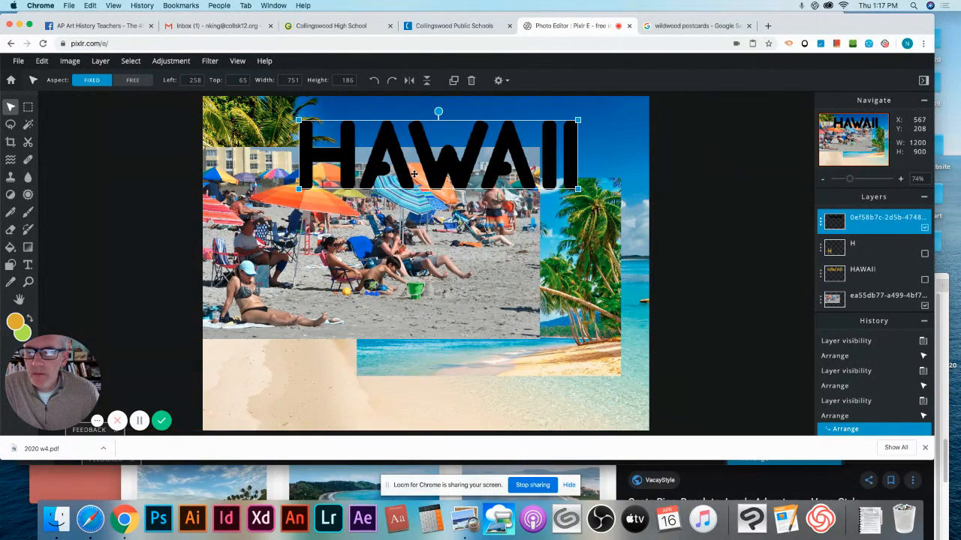
pyautogui.moveTo(409, 172)
pyautogui.mouseDown()
pyautogui.moveTo(400, 177)
pyautogui.moveTo(422, 177)
pyautogui.moveTo(393, 171)
pyautogui.moveTo(408, 171)
pyautogui.moveTo(401, 182)
pyautogui.moveTo(444, 216)
pyautogui.moveTo(420, 183)
pyautogui.mouseUp()
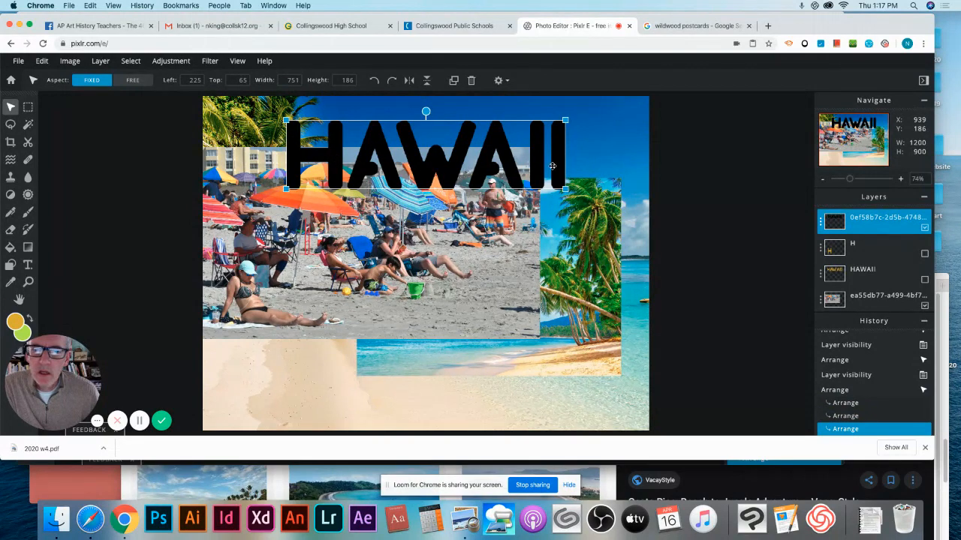
pyautogui.moveTo(428, 167); pyautogui.dragTo(387, 232)
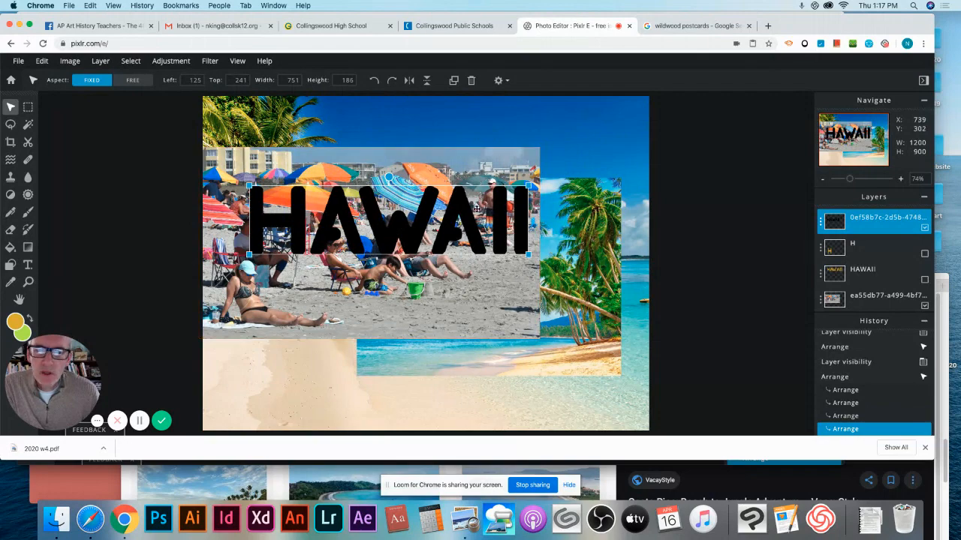
pyautogui.moveTo(467, 213); pyautogui.dragTo(457, 198)
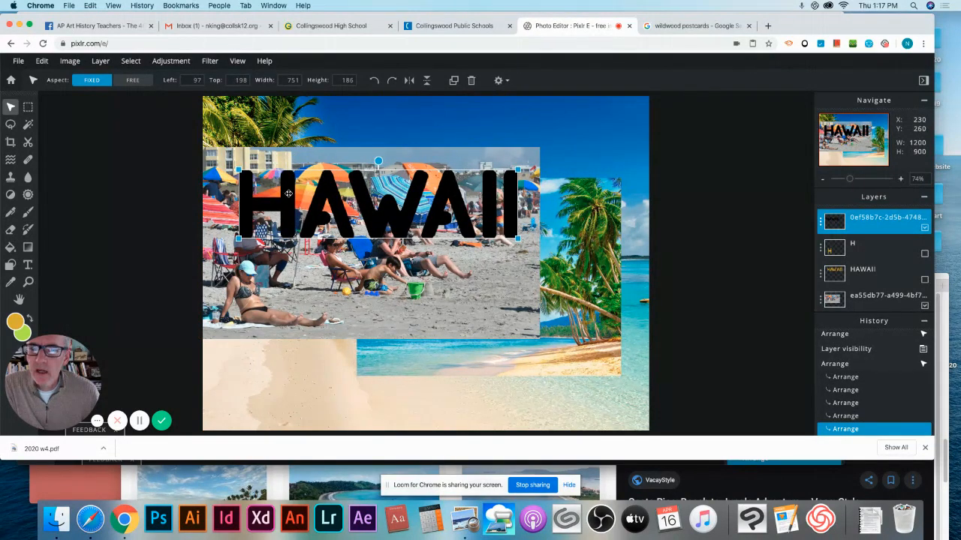
pyautogui.moveTo(289, 193); pyautogui.dragTo(364, 179)
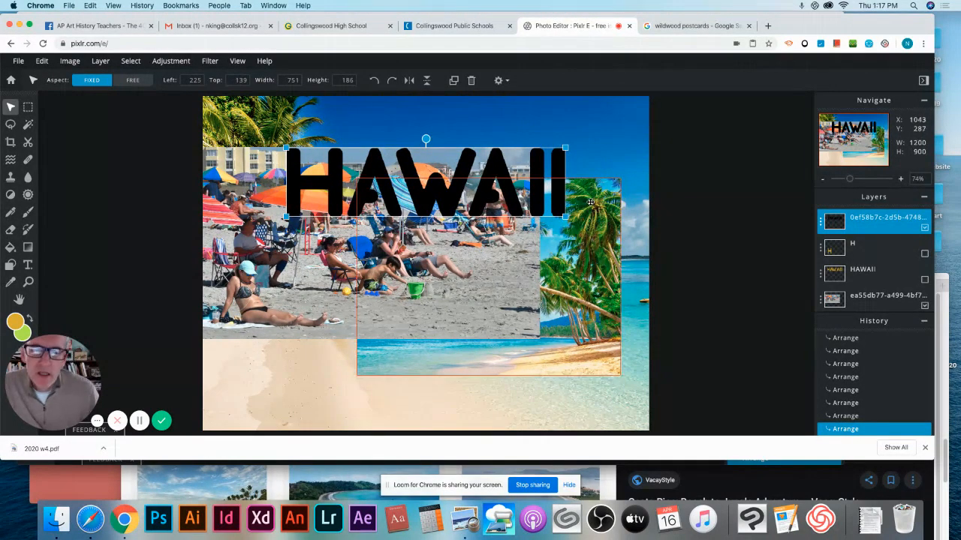
# Step: Replace the black HAWAII lettering with the yellow H layer, placing the H over the beach crowd at left -129, top 90
pyautogui.click(925, 228)
pyautogui.click(856, 248)
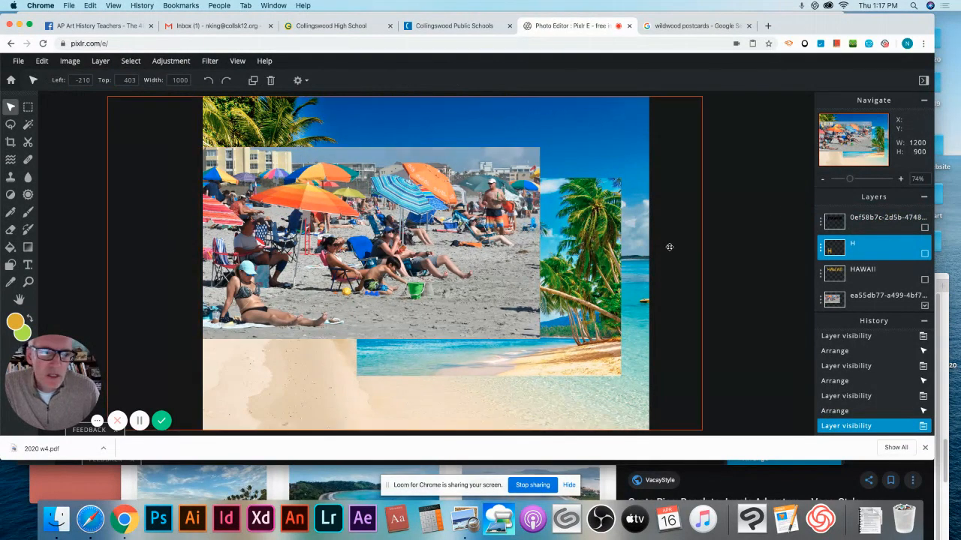
pyautogui.click(925, 253)
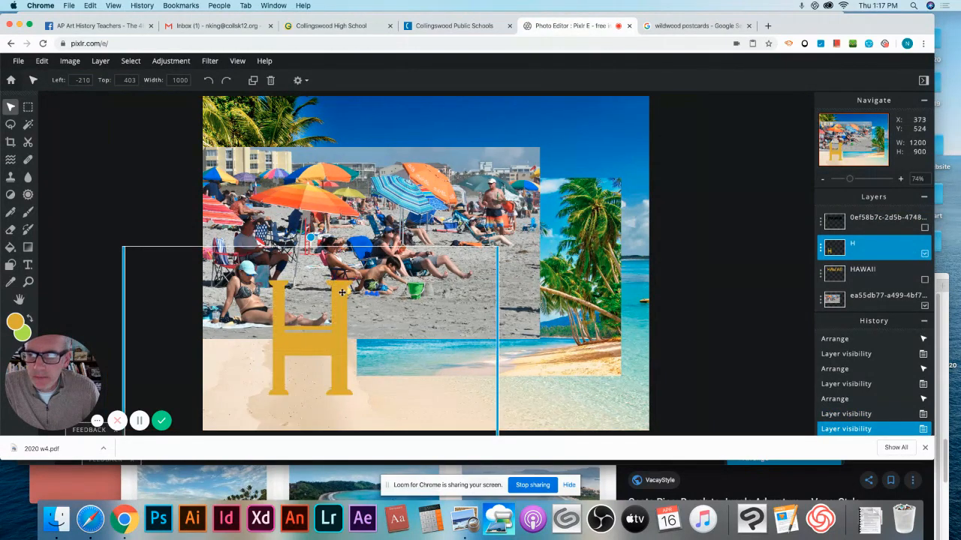
pyautogui.moveTo(342, 292); pyautogui.dragTo(392, 210)
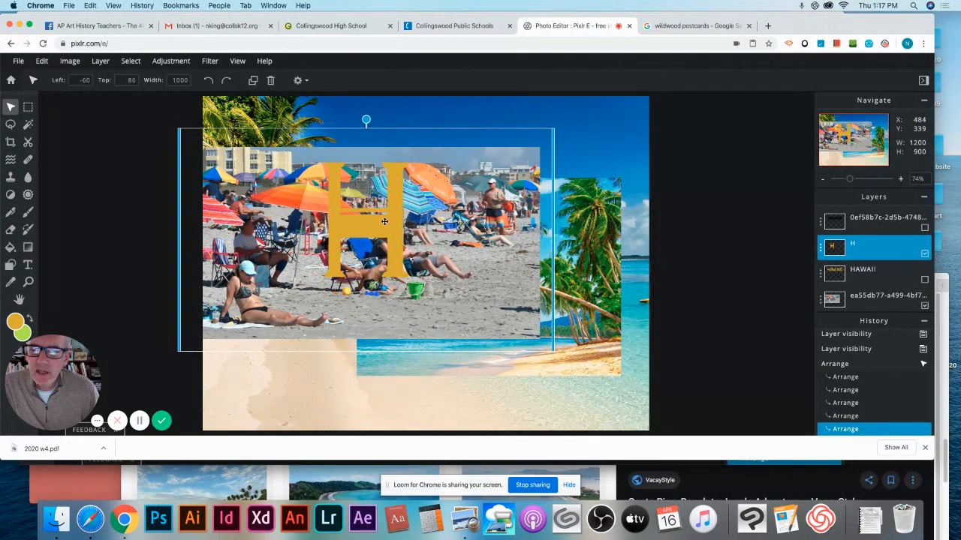
pyautogui.moveTo(395, 222); pyautogui.dragTo(369, 223)
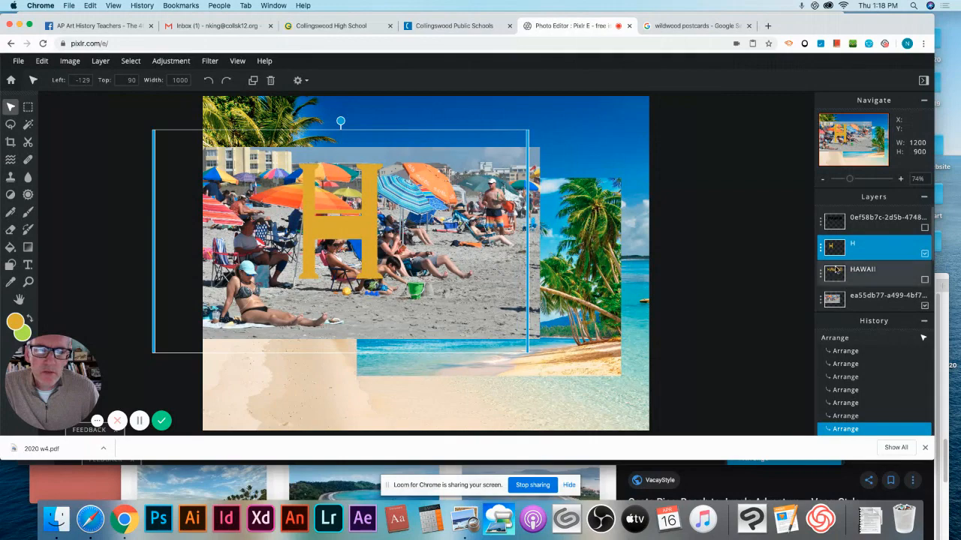
# Step: Move the crowded beach photo layer directly beneath the yellow H layer and select the H's pixels
pyautogui.moveTo(872, 303); pyautogui.dragTo(872, 276)
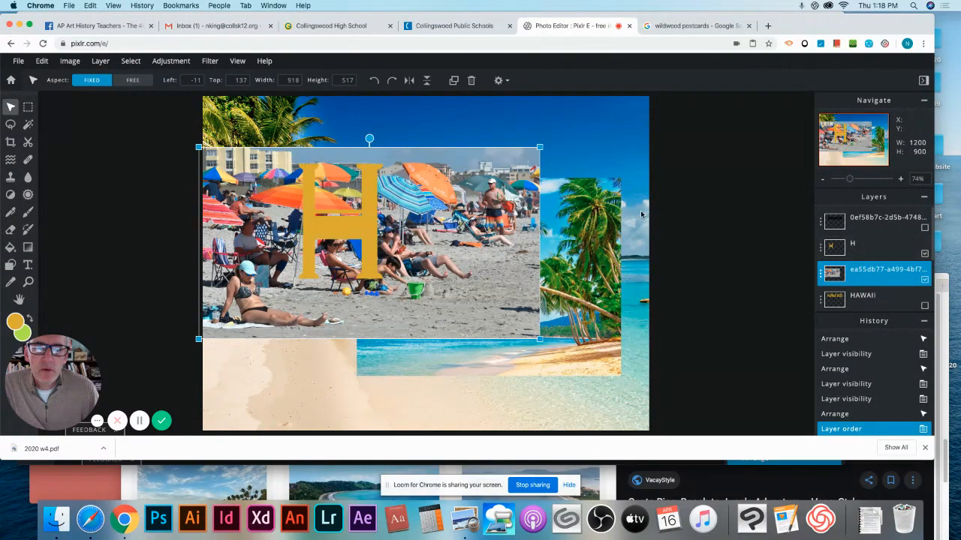
pyautogui.click(373, 217)
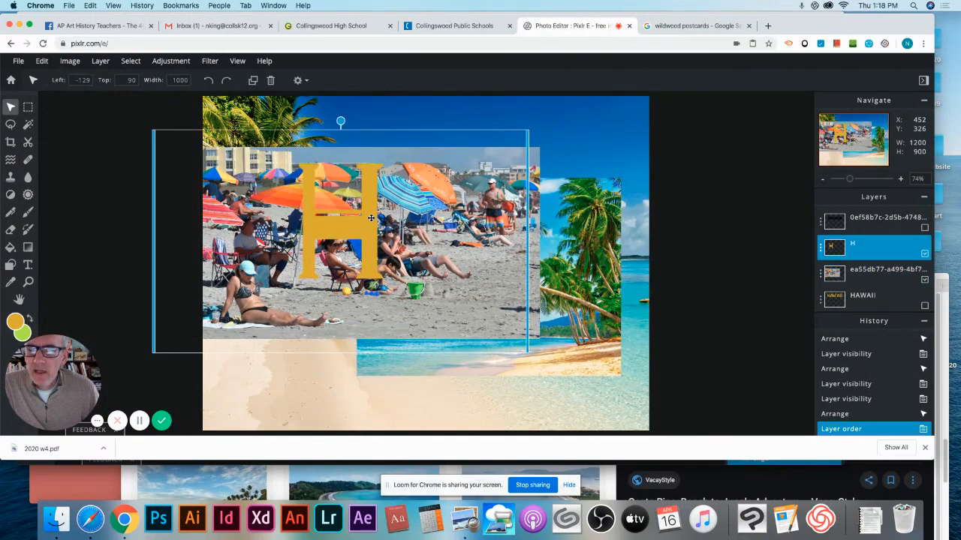
pyautogui.click(130, 61)
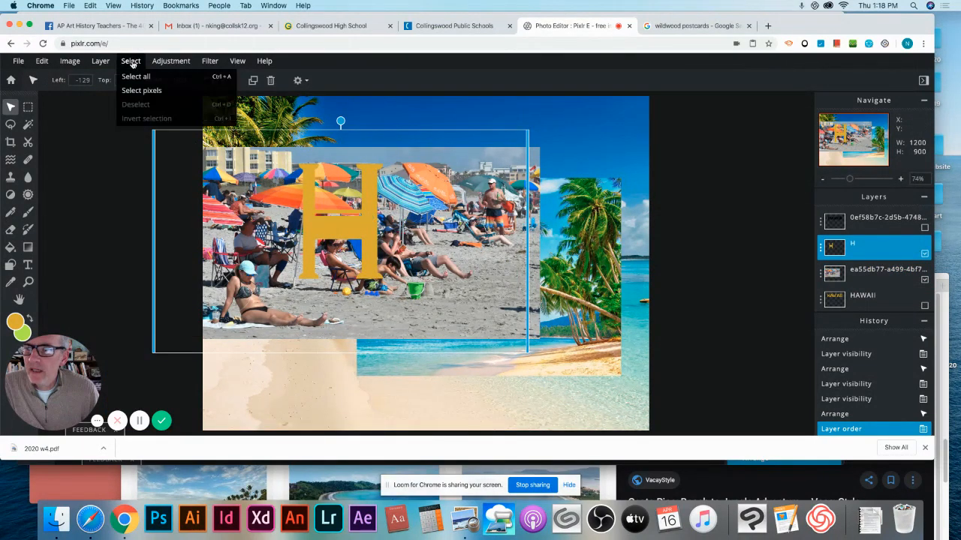
pyautogui.click(140, 91)
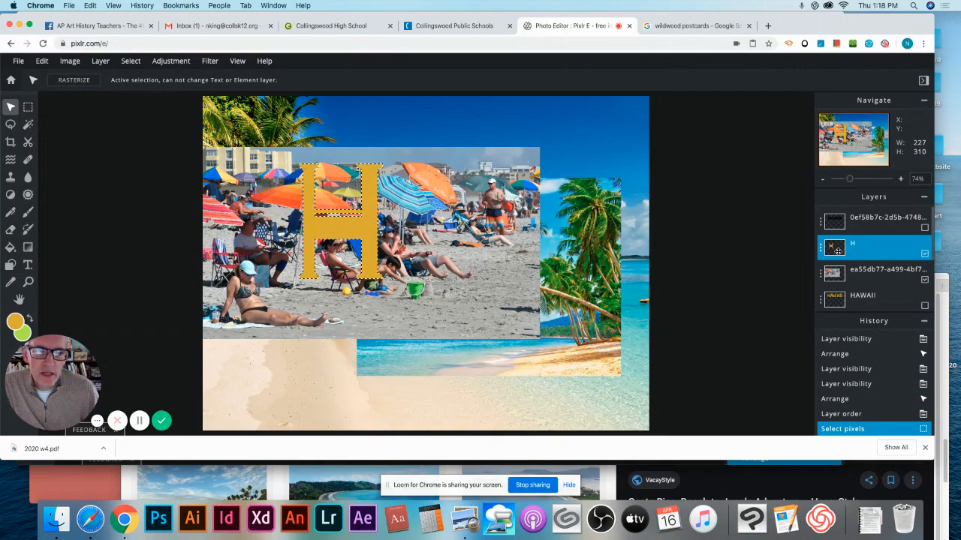
# Step: Hide the H layer, cut the H-shaped selection out of the crowded beach photo and paste it as a new layer
pyautogui.click(925, 254)
pyautogui.click(870, 277)
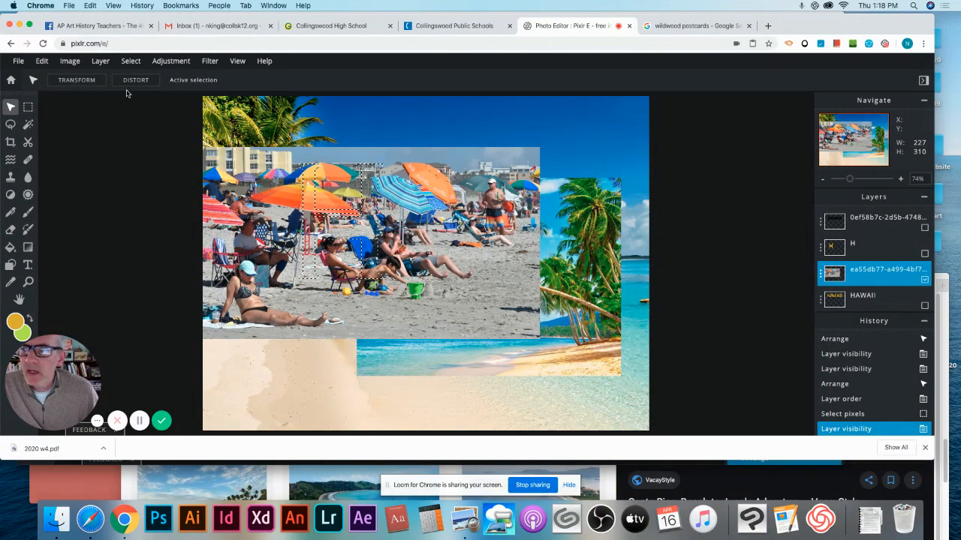
pyautogui.click(42, 61)
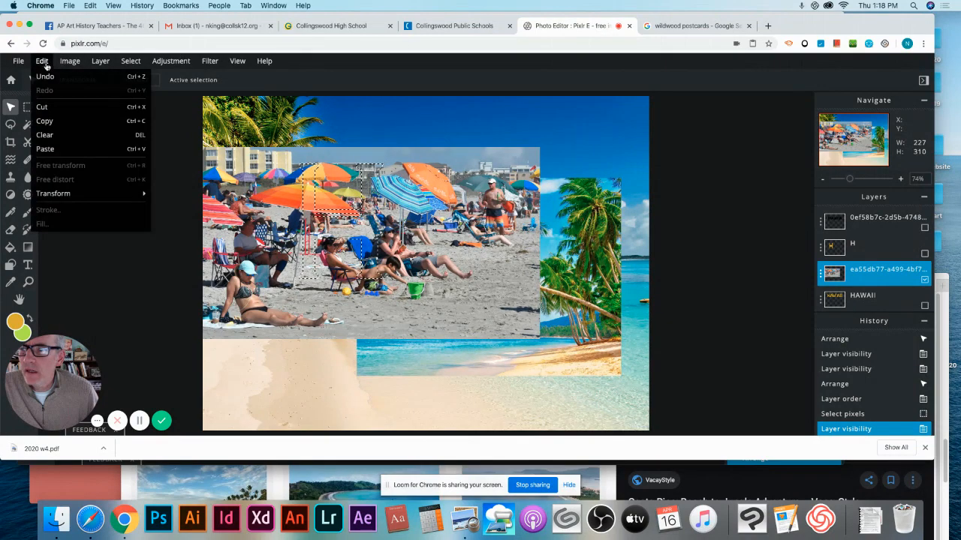
pyautogui.click(58, 107)
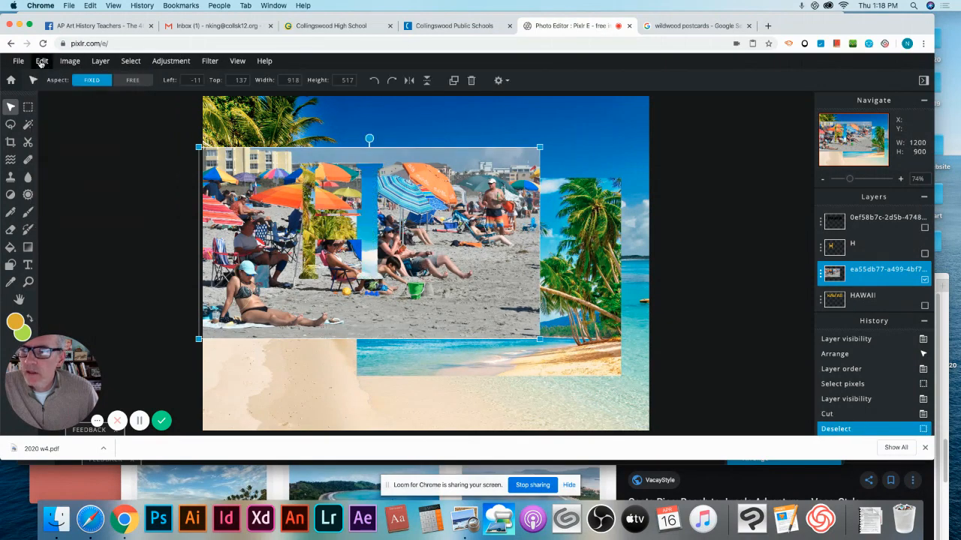
pyautogui.click(42, 61)
pyautogui.click(64, 149)
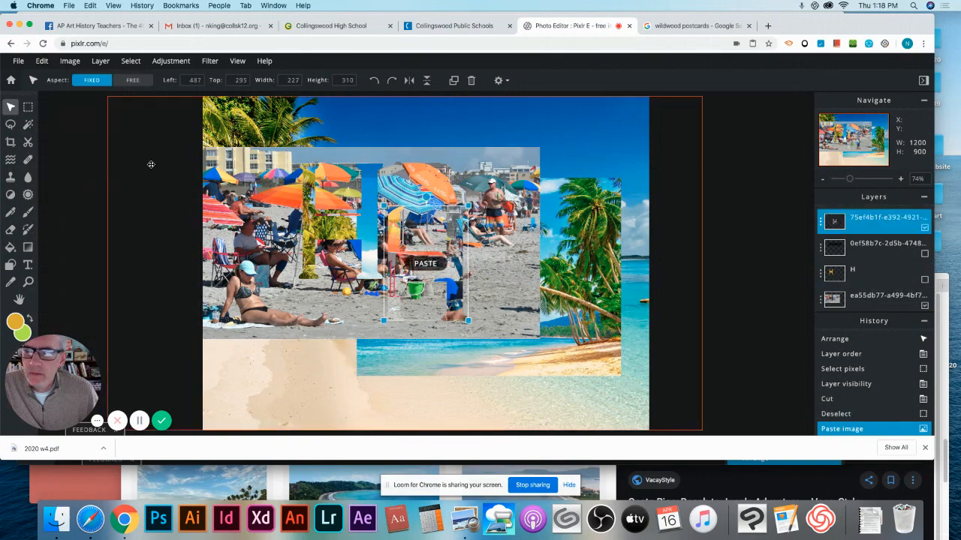
# Step: Move the pasted photo-filled H over the palm photo and delete the remaining crowded beach photo
pyautogui.moveTo(498, 256); pyautogui.dragTo(603, 220)
pyautogui.click(443, 222)
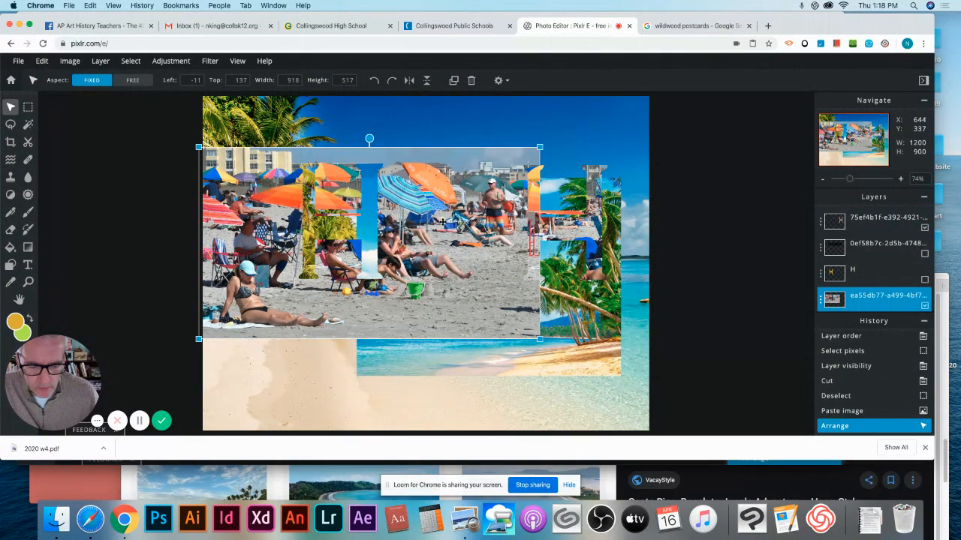
pyautogui.press('Delete')
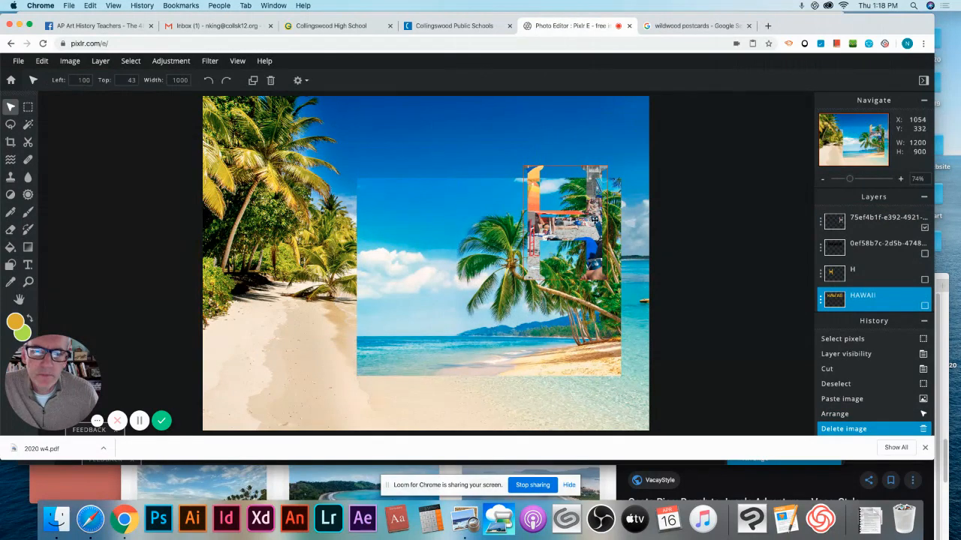
# Step: Move the photo-filled H into the upper sky at left 487, top 38, and lower the palm photo to left 337, top 496
pyautogui.moveTo(594, 219); pyautogui.dragTo(436, 165)
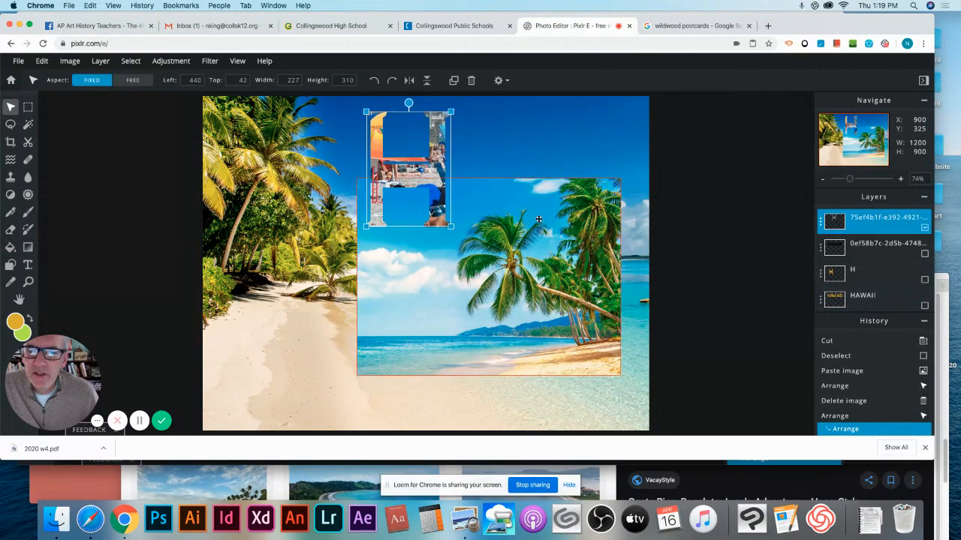
pyautogui.moveTo(538, 219); pyautogui.dragTo(509, 320)
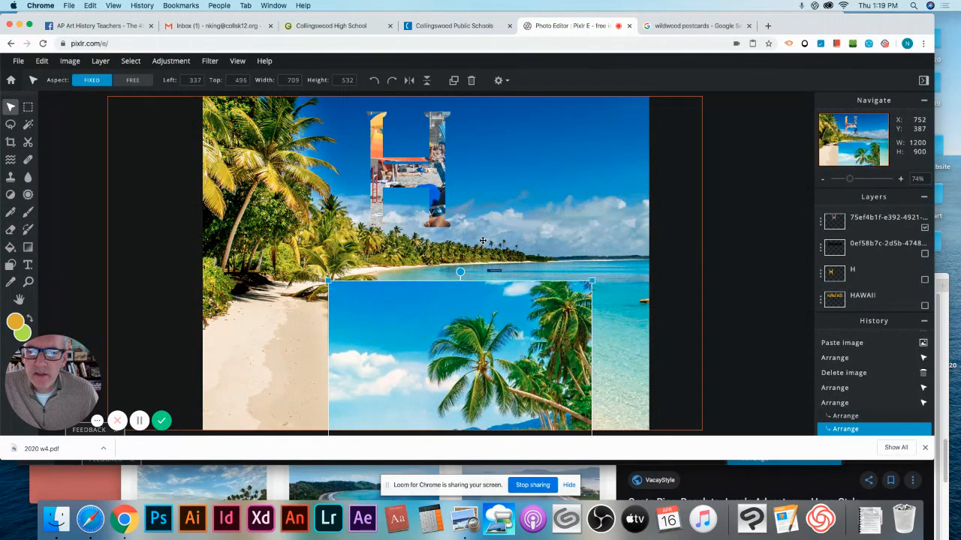
pyautogui.moveTo(434, 168); pyautogui.dragTo(451, 166)
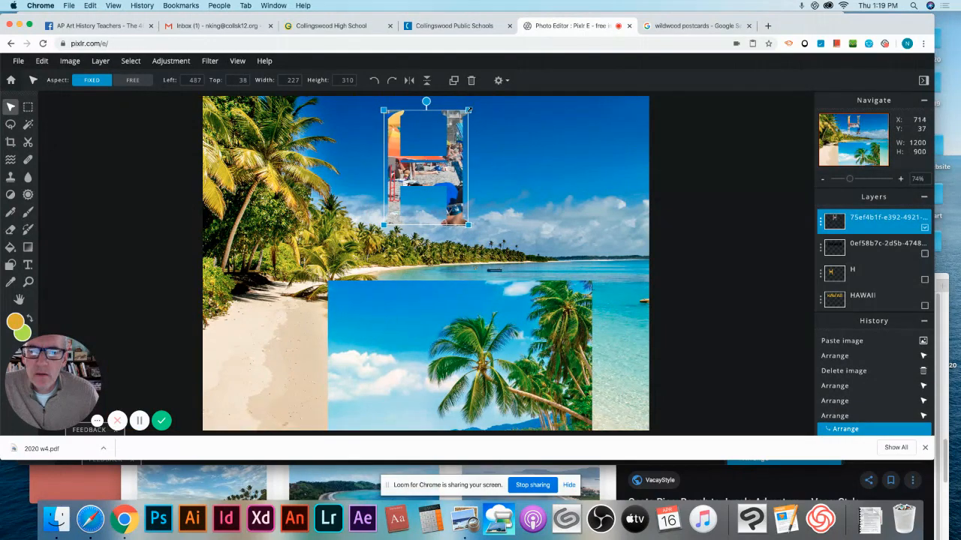
# Step: Shrink the photo-filled H to 191 by 261 and place it at left 488, top 47
pyautogui.moveTo(468, 110); pyautogui.dragTo(455, 129)
pyautogui.moveTo(443, 178)
pyautogui.mouseDown()
pyautogui.moveTo(462, 155)
pyautogui.moveTo(445, 166)
pyautogui.mouseUp()
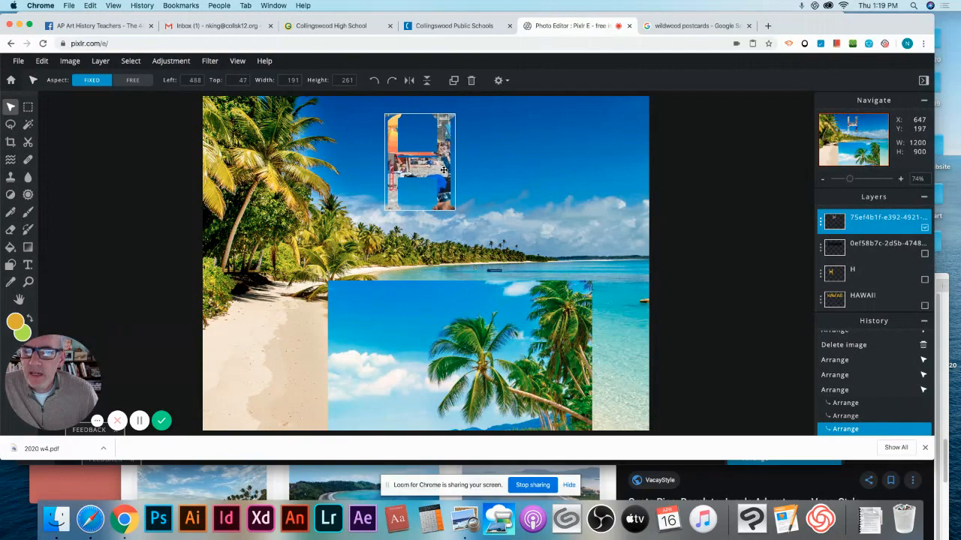
pyautogui.click(444, 172)
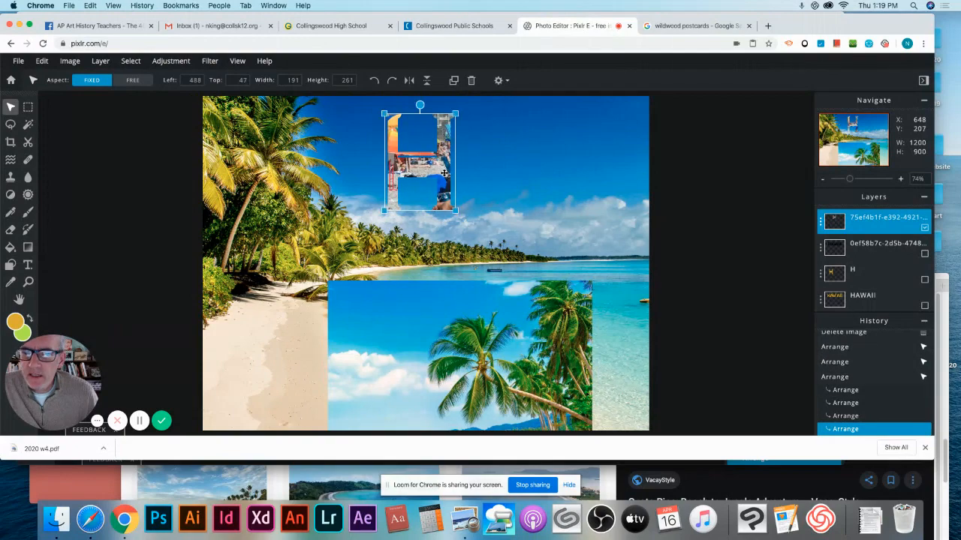
# Step: Apply a salmon-pink outer glow to the photo-filled H with 100% opacity, 9 px size and 100% strength
pyautogui.click(174, 65)
pyautogui.click(206, 63)
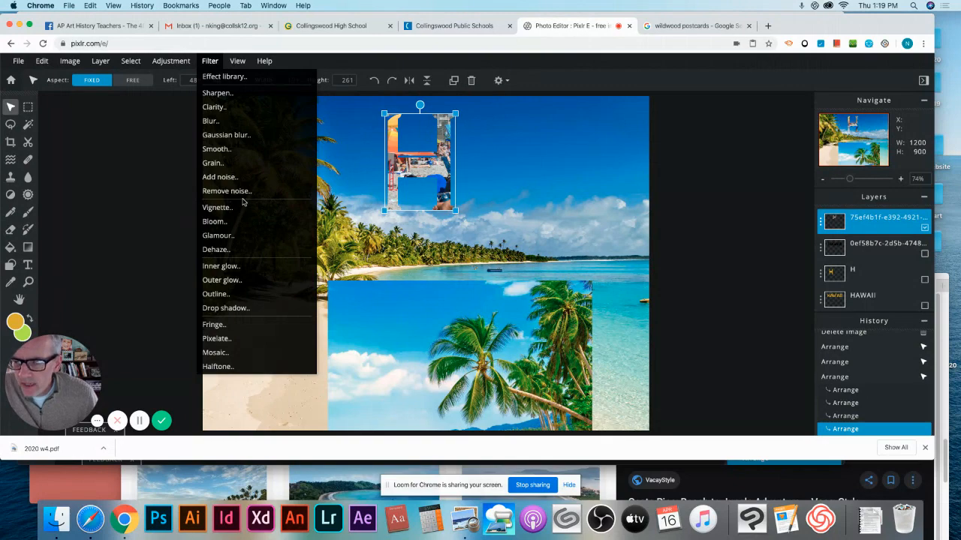
pyautogui.click(254, 281)
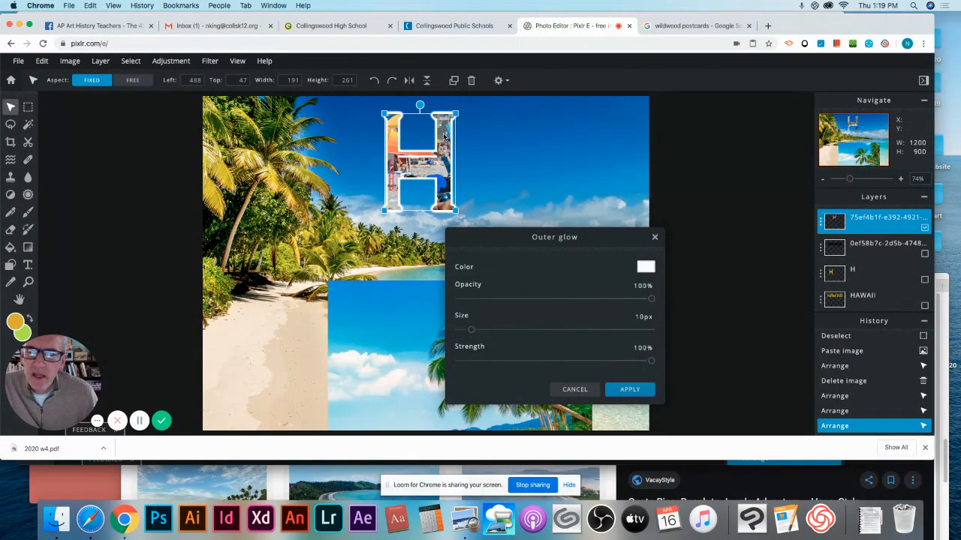
pyautogui.click(645, 268)
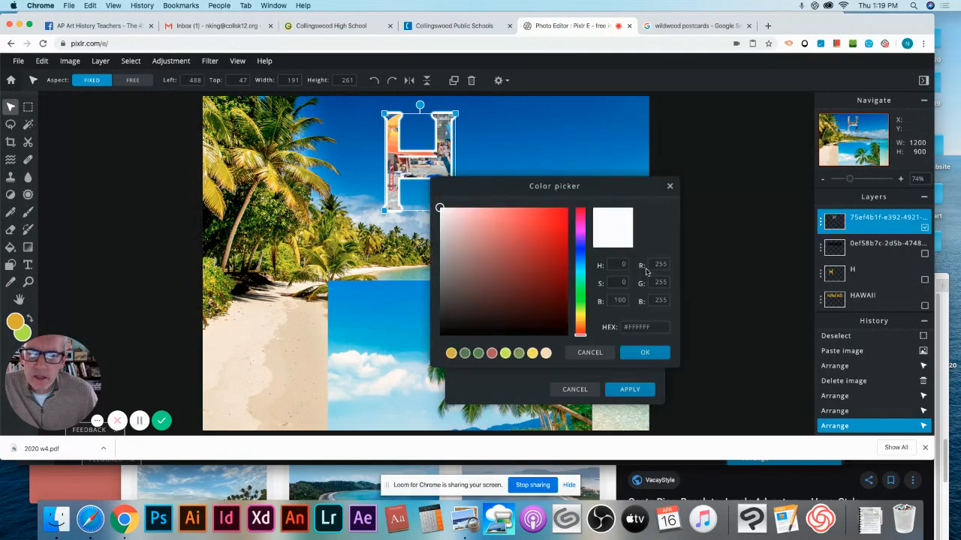
pyautogui.click(557, 249)
pyautogui.moveTo(554, 244)
pyautogui.mouseDown()
pyautogui.moveTo(527, 223)
pyautogui.moveTo(503, 222)
pyautogui.mouseUp()
pyautogui.click(644, 352)
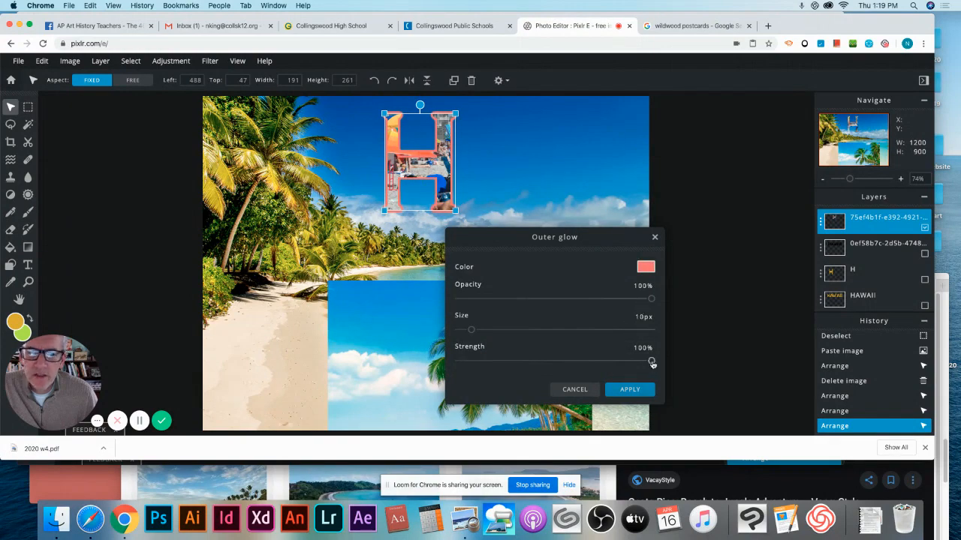
pyautogui.moveTo(472, 331)
pyautogui.mouseDown()
pyautogui.moveTo(521, 328)
pyautogui.moveTo(471, 337)
pyautogui.mouseUp()
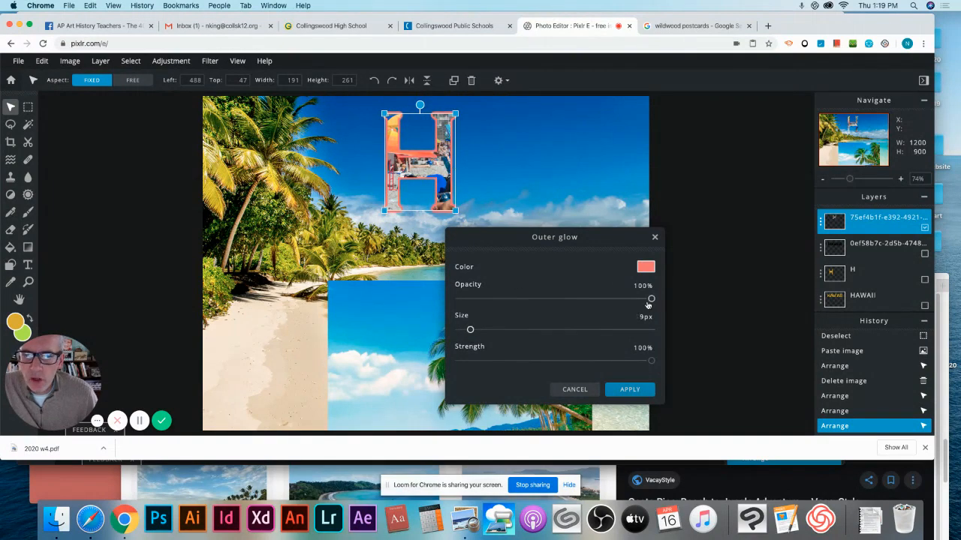
pyautogui.click(629, 389)
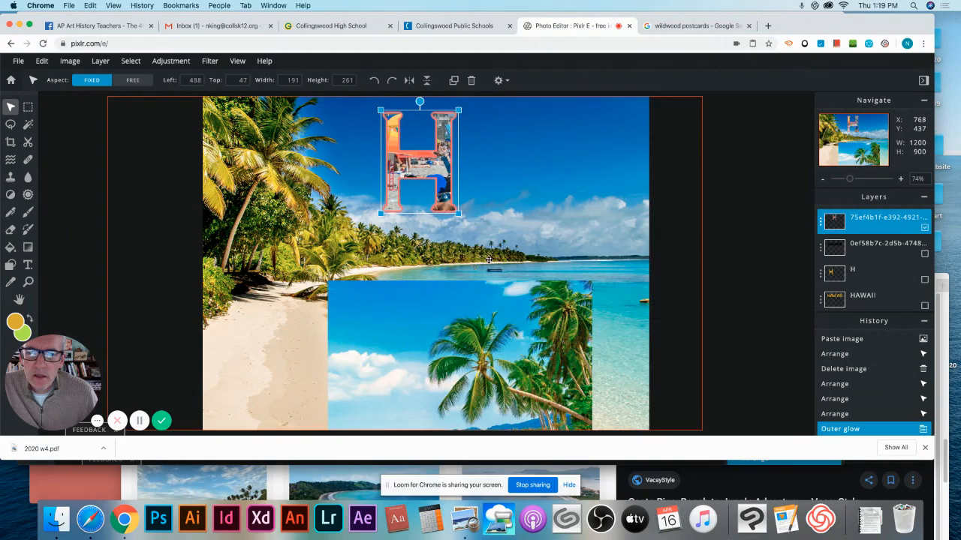
# Step: Move the palm photo to left 334, top 220, and show the black HAWAII lettering, placing it below the photo-filled H
pyautogui.moveTo(541, 327); pyautogui.dragTo(555, 249)
pyautogui.moveTo(525, 306); pyautogui.dragTo(522, 279)
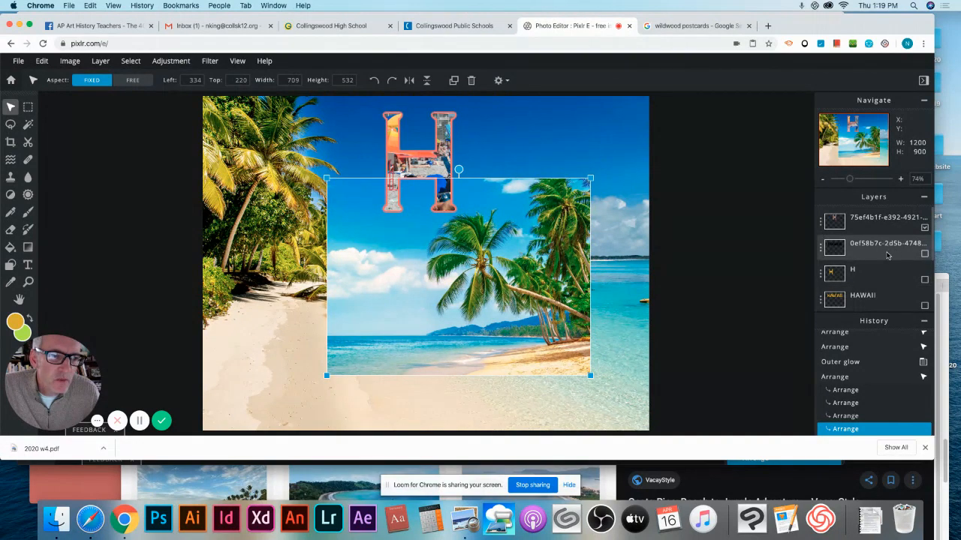
pyautogui.click(924, 255)
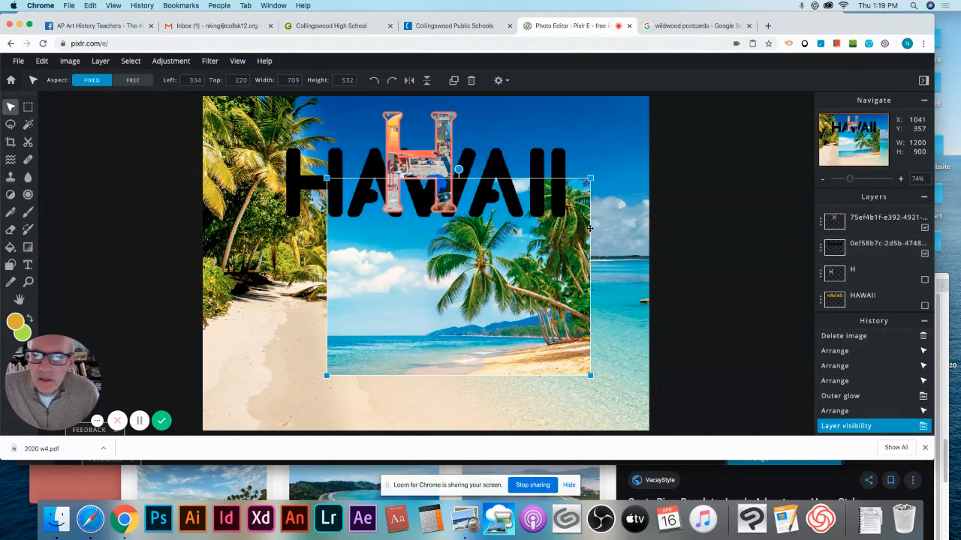
pyautogui.moveTo(292, 178); pyautogui.dragTo(287, 269)
# Step: Marquee-select the first A of the black HAWAII lettering, cut it and paste it as a new layer
pyautogui.click(28, 108)
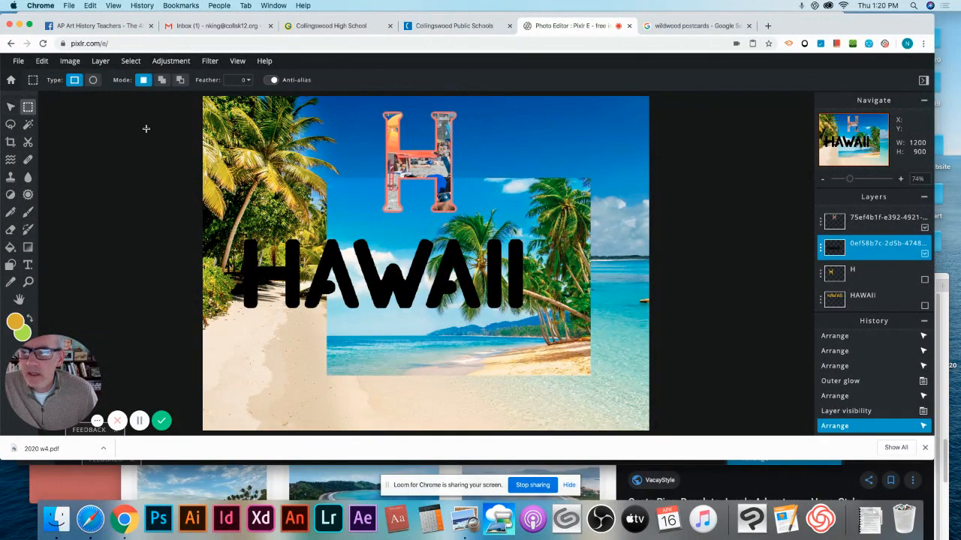
pyautogui.moveTo(307, 230)
pyautogui.mouseDown()
pyautogui.moveTo(334, 293)
pyautogui.moveTo(363, 327)
pyautogui.moveTo(302, 232)
pyautogui.mouseUp()
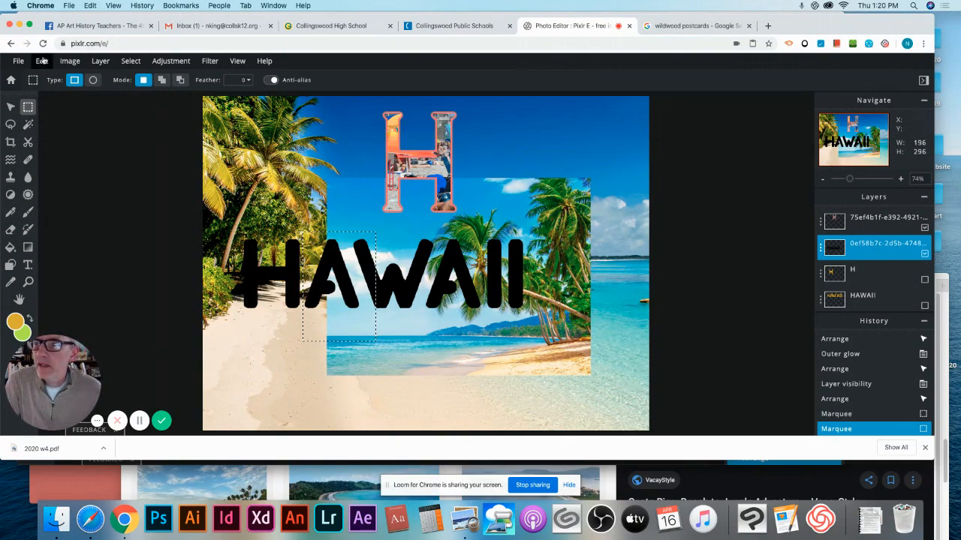
pyautogui.click(42, 61)
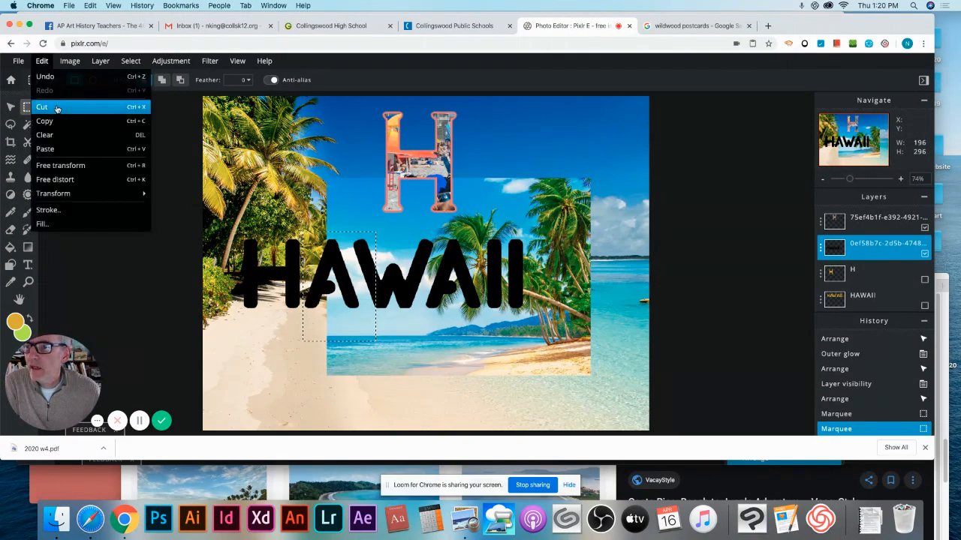
pyautogui.click(56, 107)
pyautogui.click(42, 61)
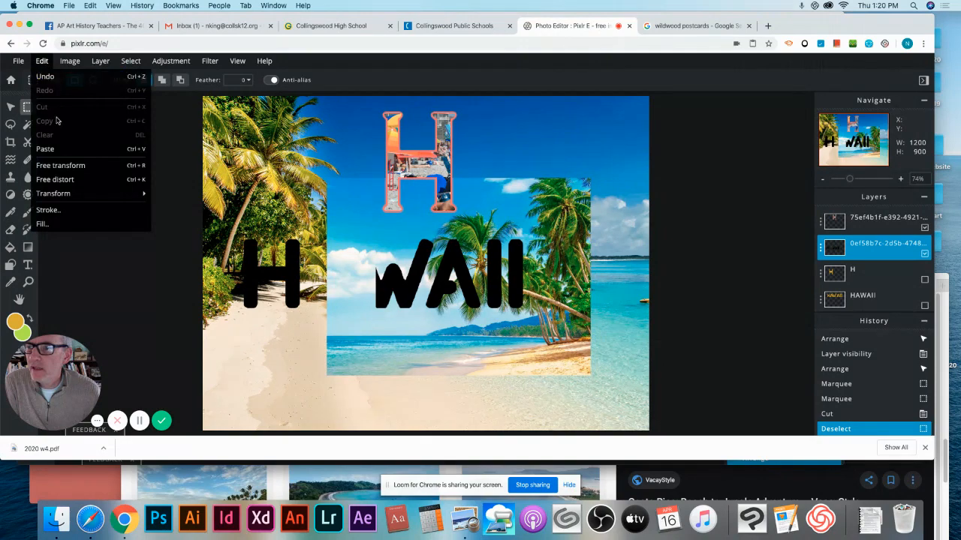
pyautogui.click(56, 149)
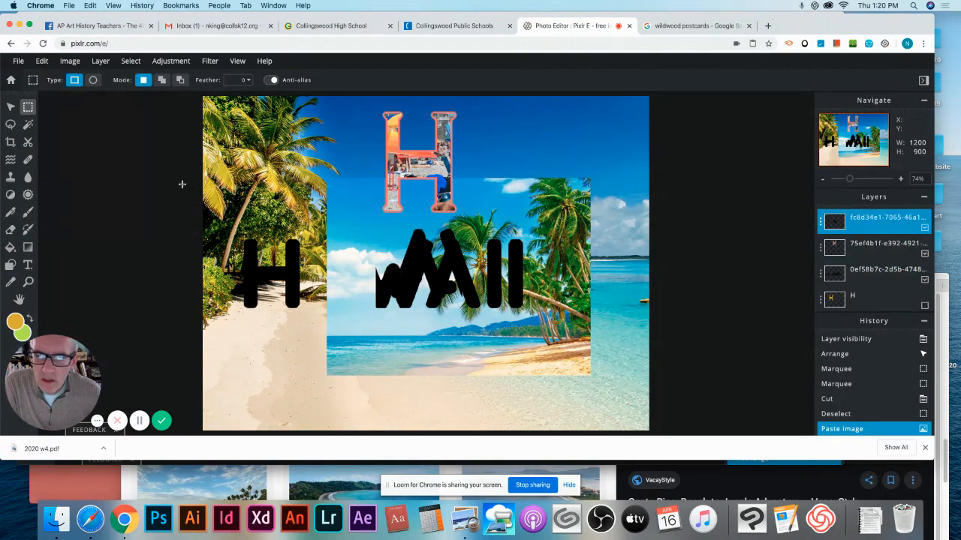
# Step: Place the pasted A beside the photo-filled H at left 689, top 53, and erase the stray W fragment next to it
pyautogui.click(10, 106)
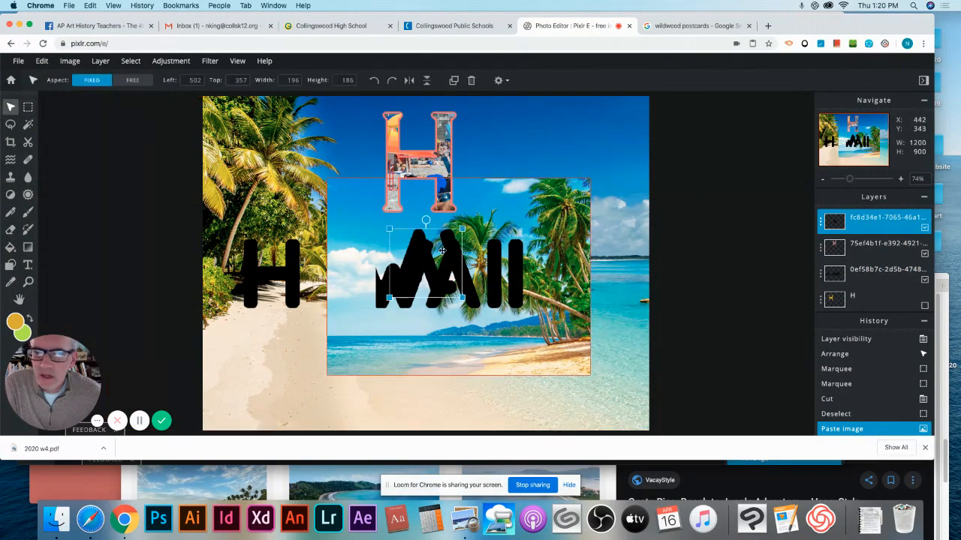
pyautogui.moveTo(461, 257); pyautogui.dragTo(498, 133)
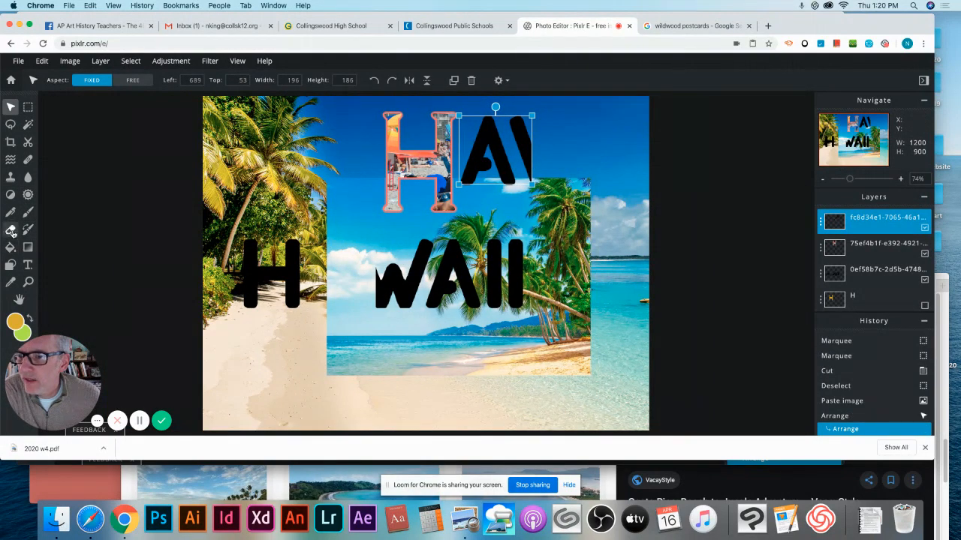
pyautogui.click(11, 230)
pyautogui.moveTo(537, 148)
pyautogui.mouseDown()
pyautogui.moveTo(515, 115)
pyautogui.moveTo(533, 157)
pyautogui.mouseUp()
pyautogui.moveTo(511, 118); pyautogui.dragTo(542, 209)
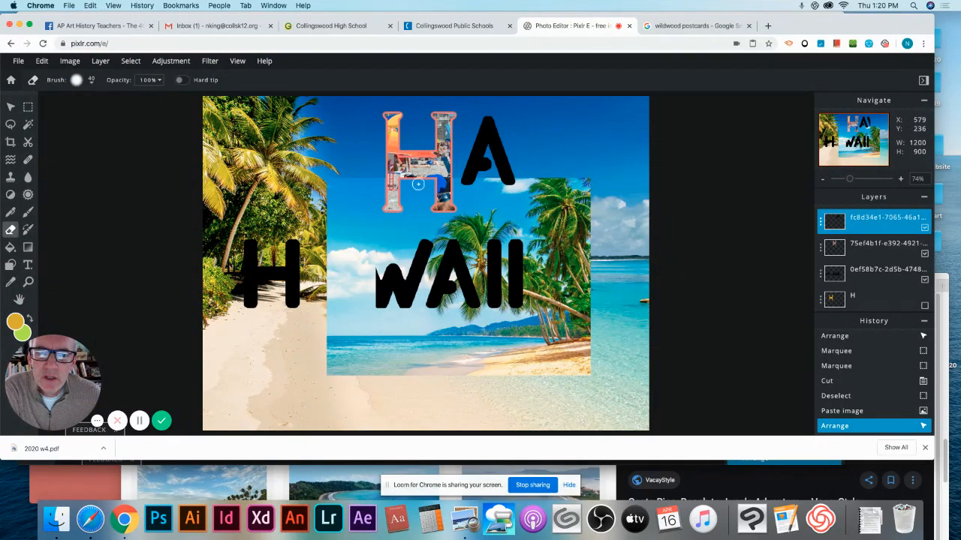
# Step: Enlarge the black A to 252 by 273 at left 698, top 41, and move the palm photo behind it to left 412, top 9
pyautogui.click(11, 108)
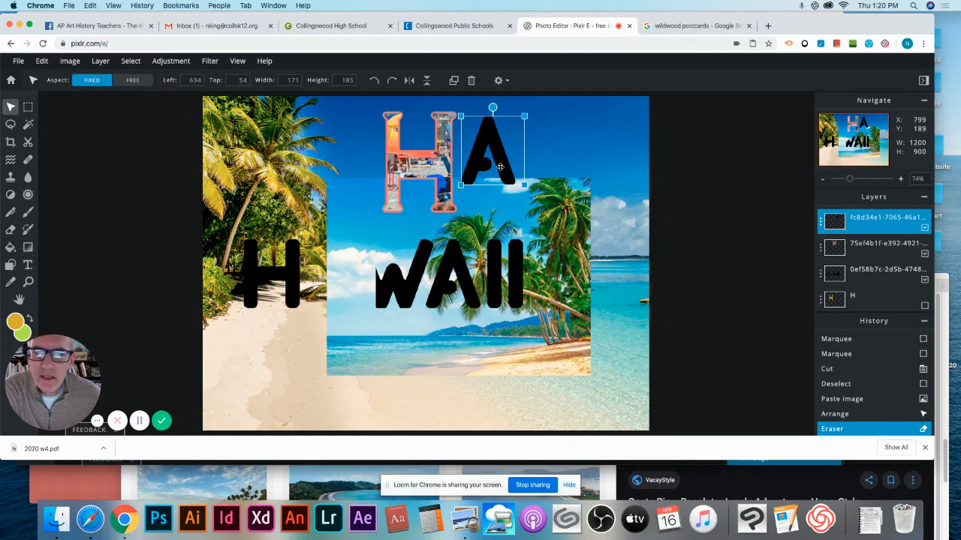
pyautogui.moveTo(499, 164); pyautogui.dragTo(534, 202)
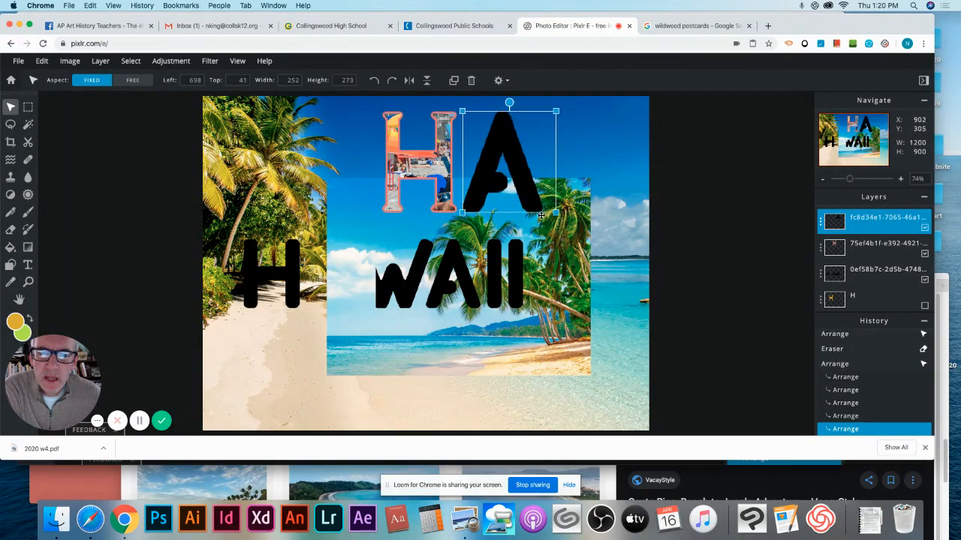
pyautogui.click(553, 266)
pyautogui.moveTo(553, 268); pyautogui.dragTo(581, 189)
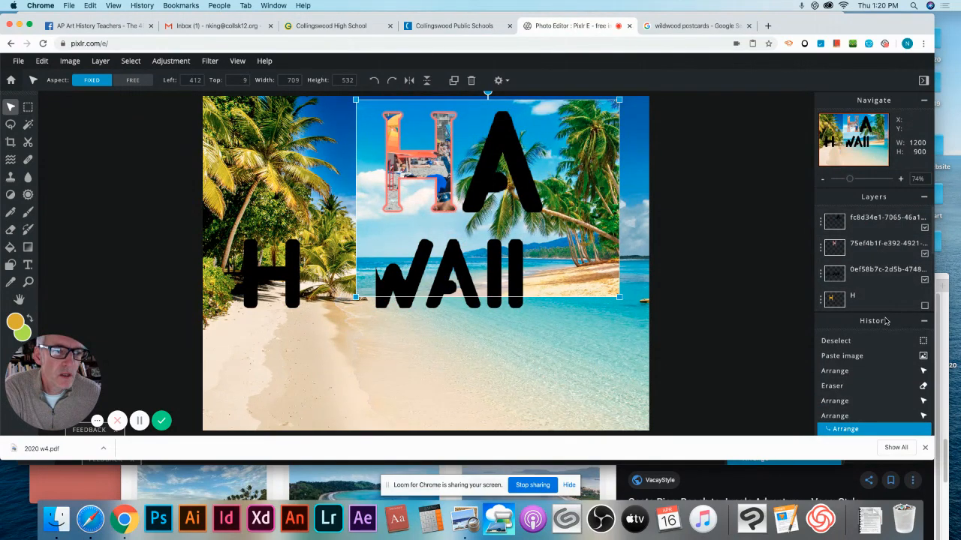
pyautogui.scroll(-3, 878, 300)
pyautogui.scroll(-1, 874, 299)
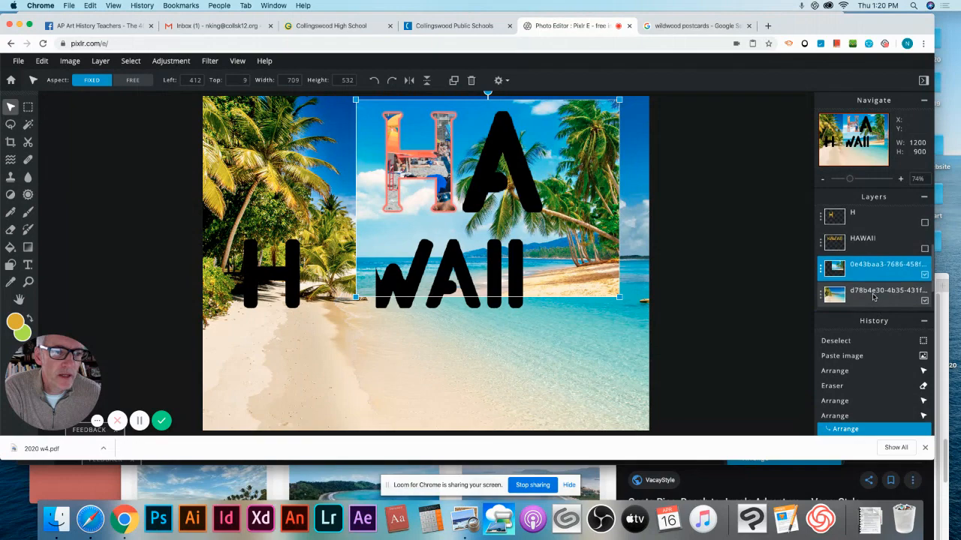
# Step: Move the remaining black HAWAII lettering down onto the sand and shallow water near the lower edge of the canvas
pyautogui.click(517, 171)
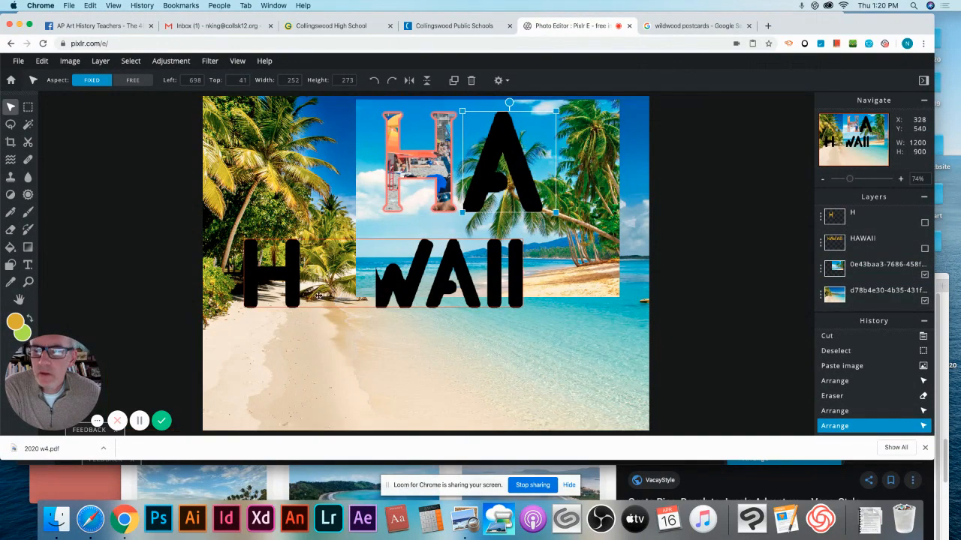
pyautogui.click(296, 278)
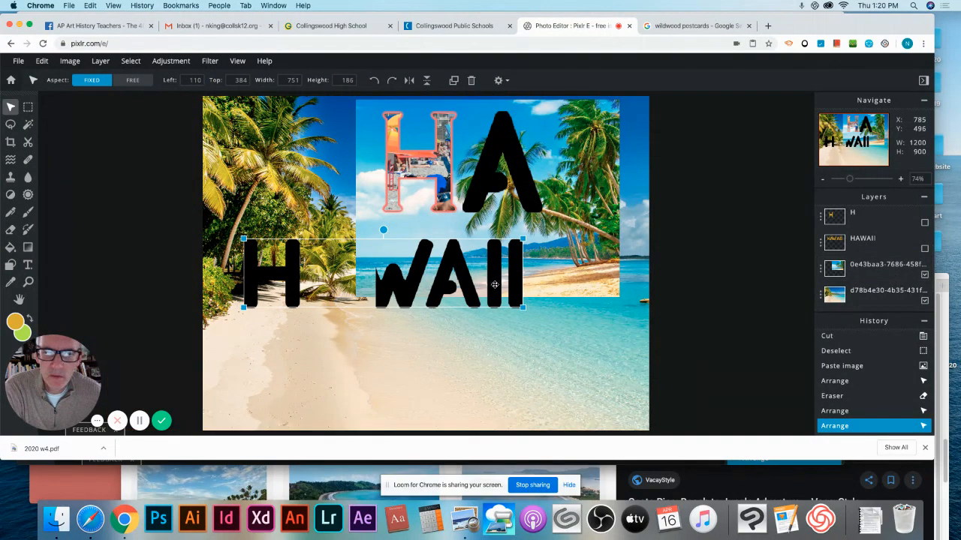
pyautogui.moveTo(495, 284); pyautogui.dragTo(486, 372)
# Step: Select the pixels of the black A, cut that shape out of the palm photo layer and paste it as a new layer
pyautogui.click(524, 174)
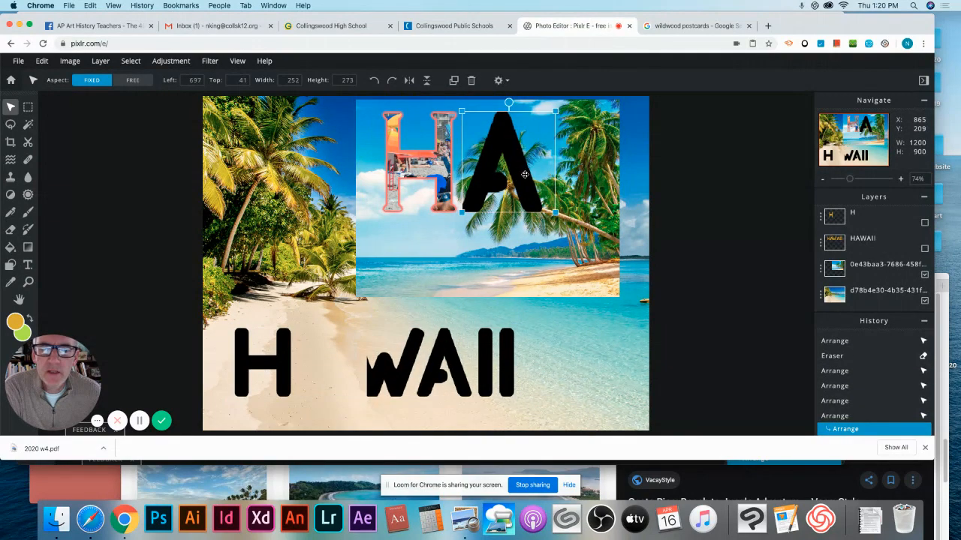
pyautogui.click(132, 62)
pyautogui.click(143, 91)
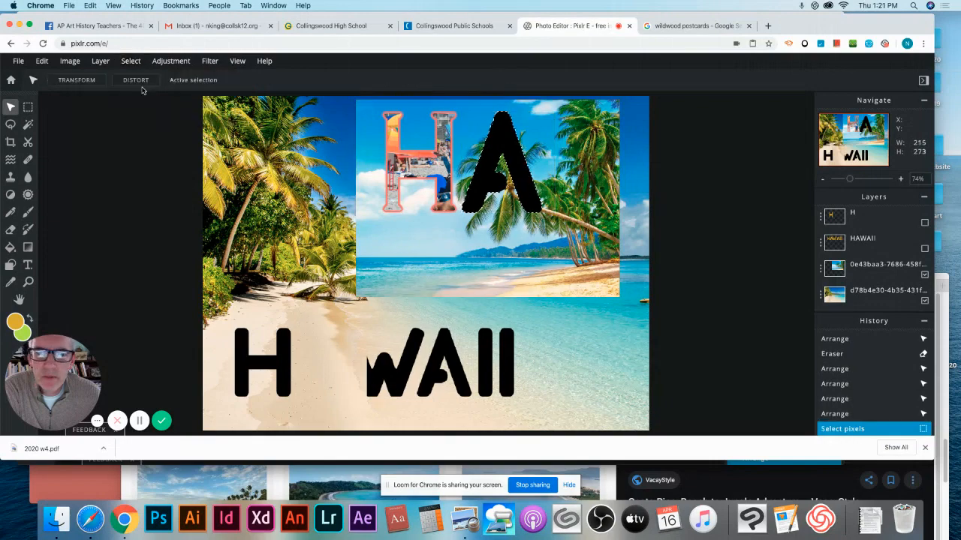
pyautogui.click(875, 270)
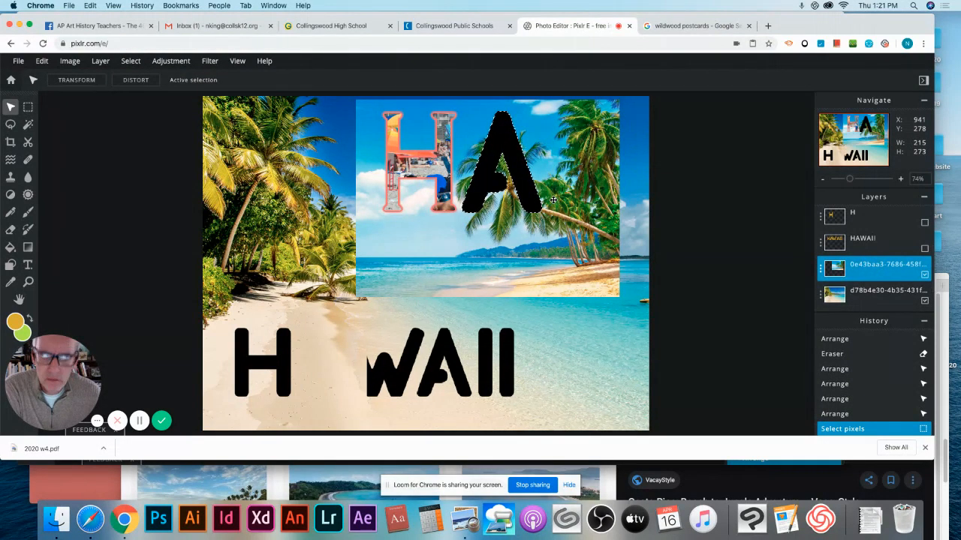
pyautogui.click(43, 61)
pyautogui.click(54, 108)
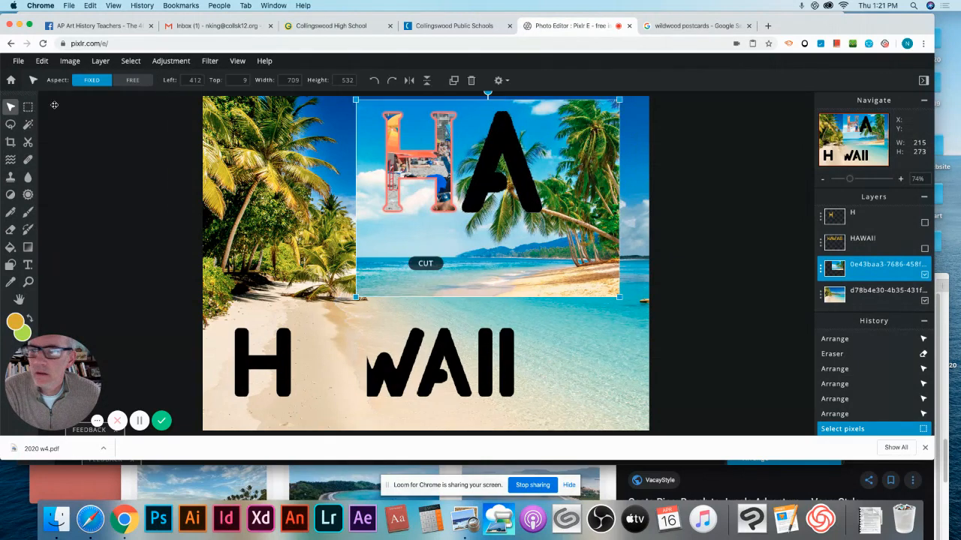
pyautogui.click(41, 63)
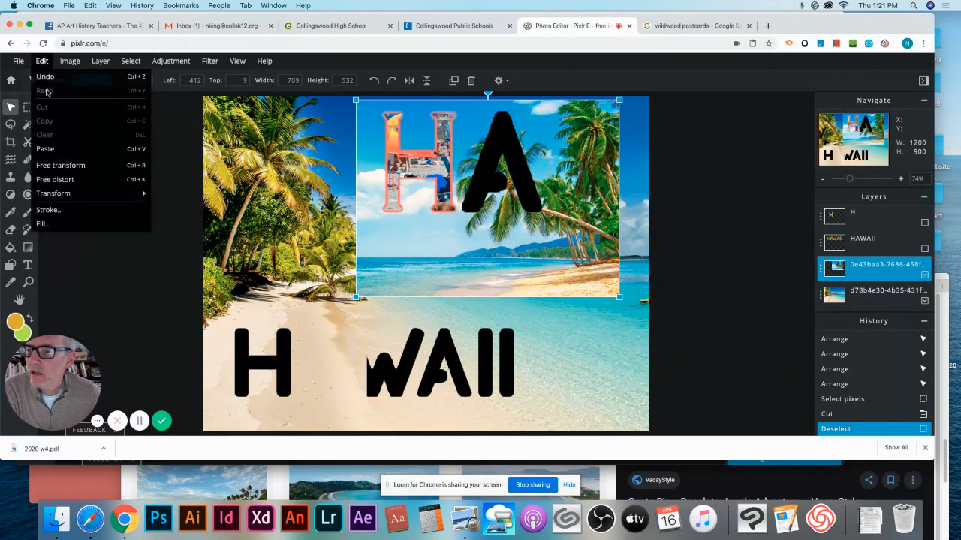
pyautogui.click(55, 148)
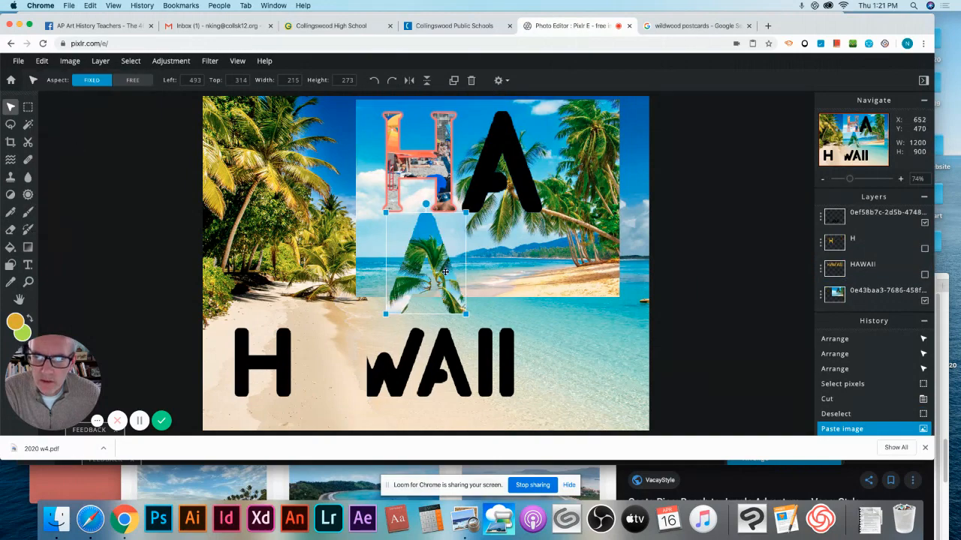
# Step: Separate the palm-filled A from the black A, placing the black A at left 68, top 245, and hide the palm photo layer
pyautogui.moveTo(445, 272); pyautogui.dragTo(500, 301)
pyautogui.moveTo(525, 206); pyautogui.dragTo(333, 333)
pyautogui.moveTo(335, 327); pyautogui.dragTo(299, 269)
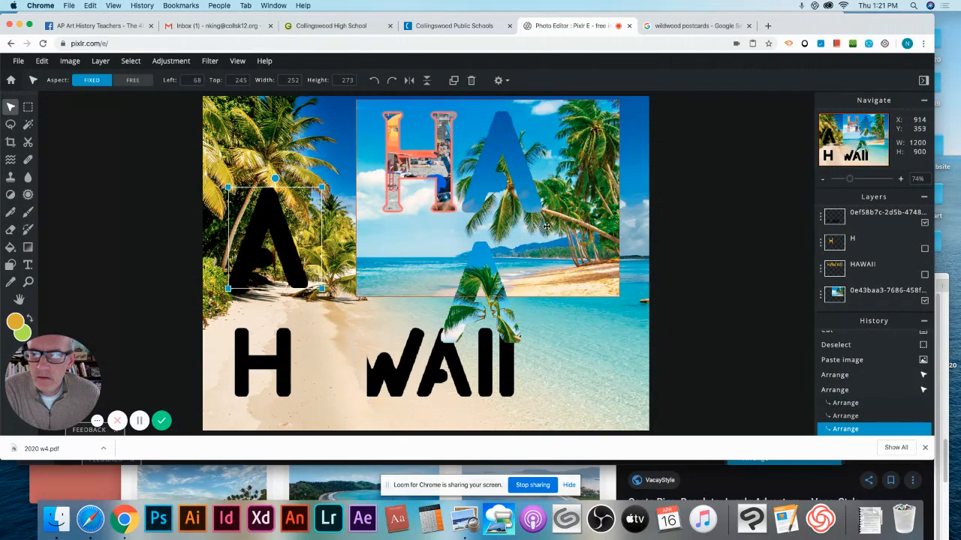
pyautogui.moveTo(570, 240); pyautogui.dragTo(556, 243)
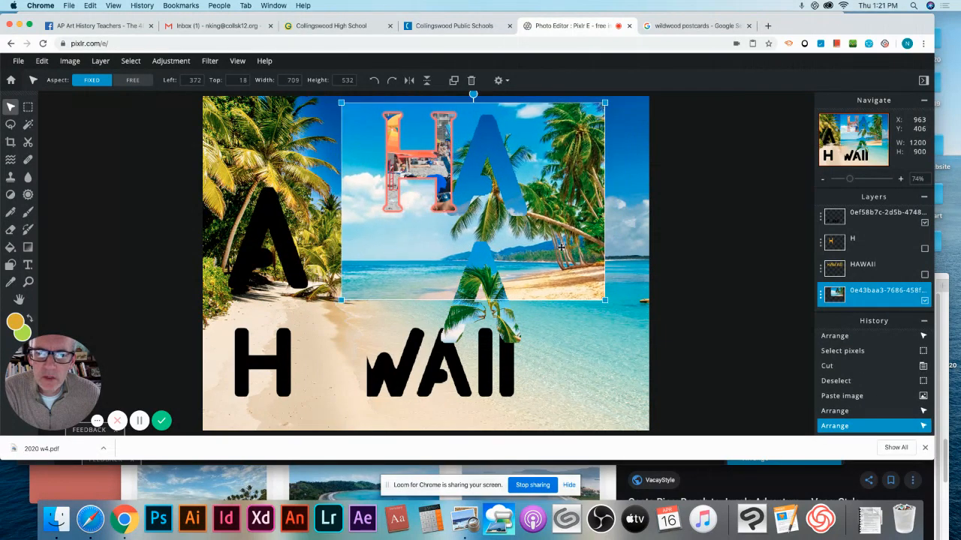
pyautogui.click(924, 301)
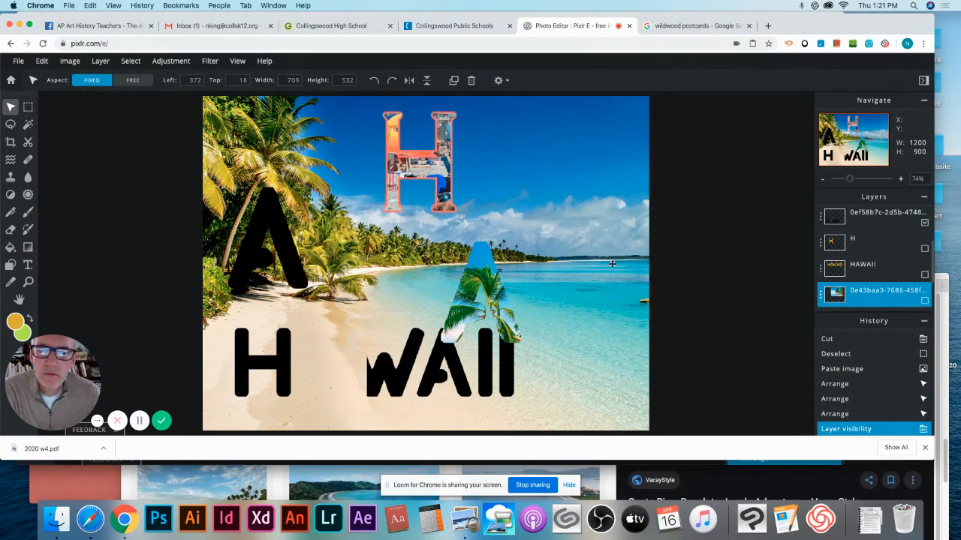
# Step: Place the palm-filled A beside the photo-filled H at left 706, top 41
pyautogui.moveTo(486, 291); pyautogui.dragTo(490, 154)
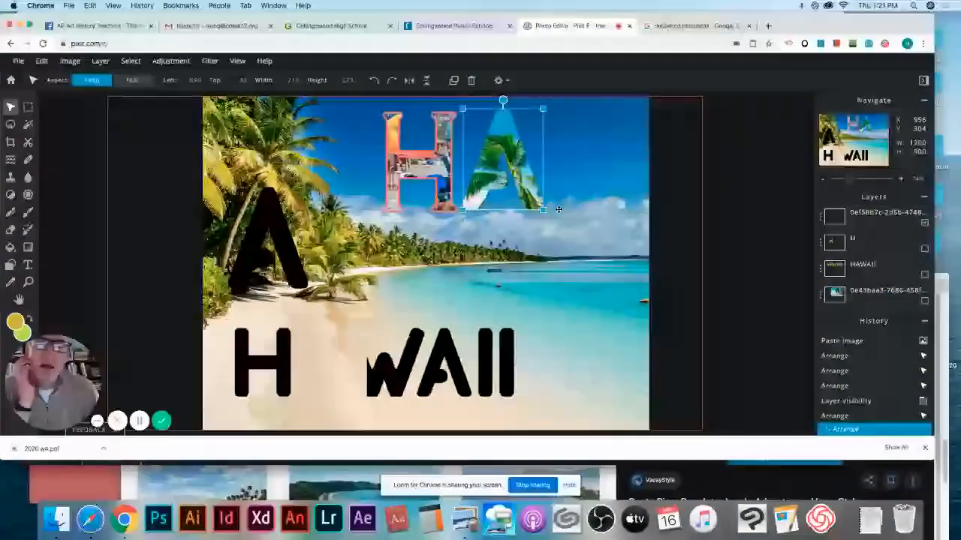
pyautogui.moveTo(528, 183); pyautogui.dragTo(531, 187)
pyautogui.click(576, 179)
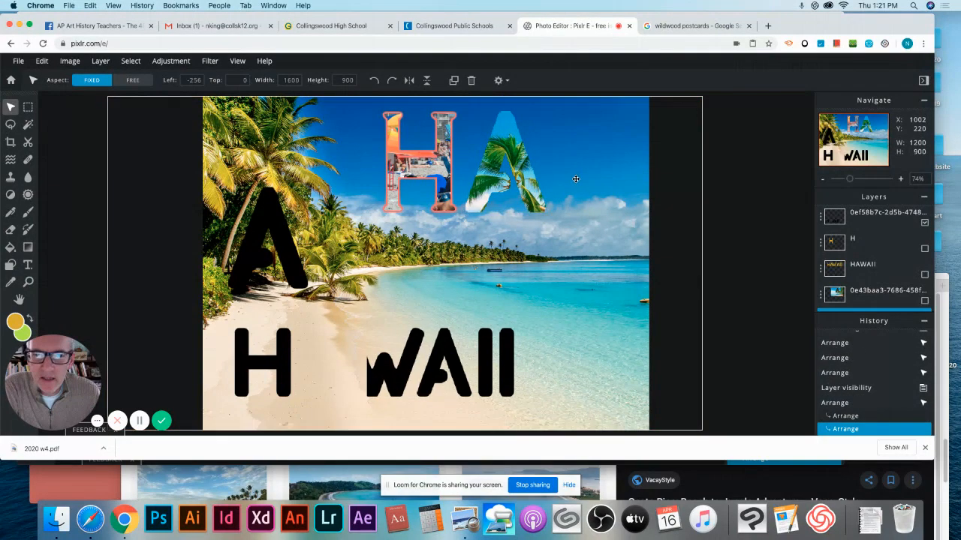
pyautogui.click(524, 172)
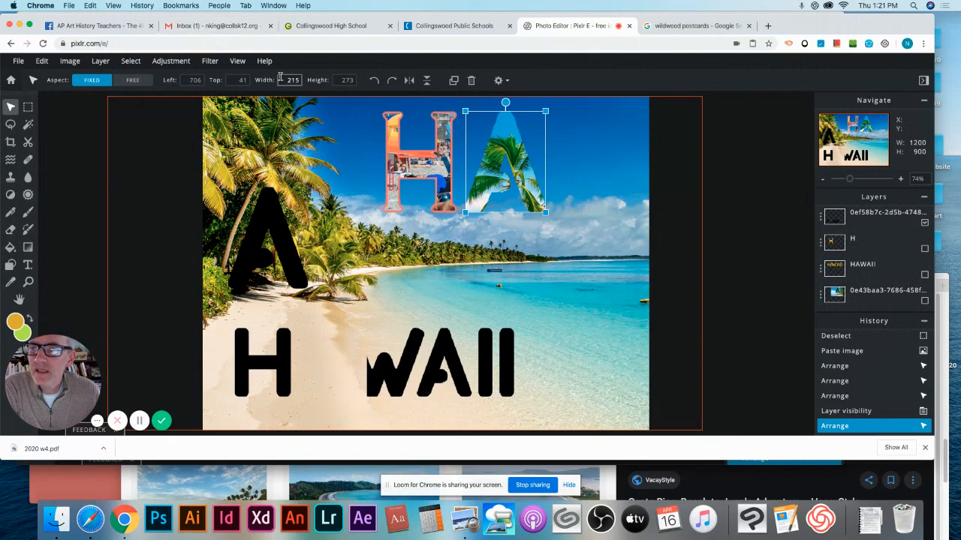
pyautogui.click(209, 61)
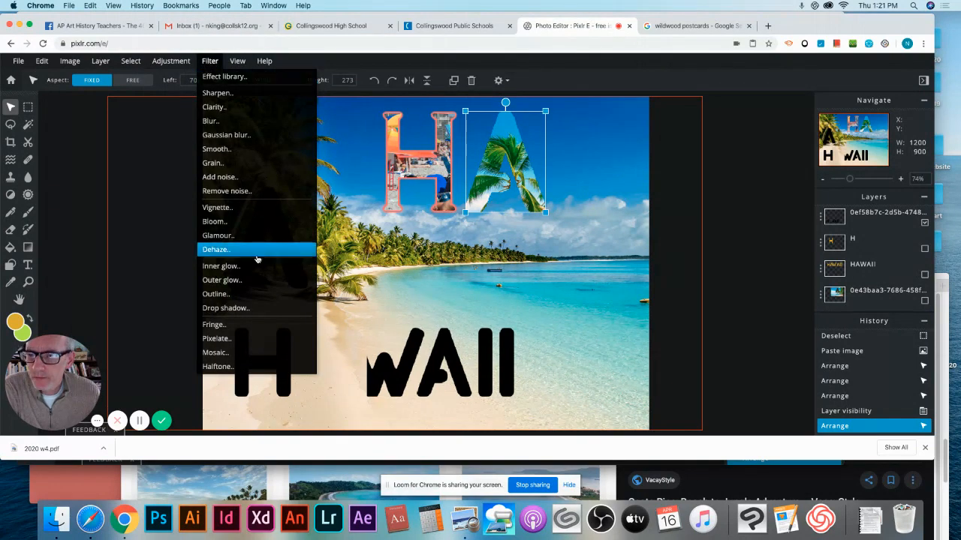
pyautogui.click(259, 279)
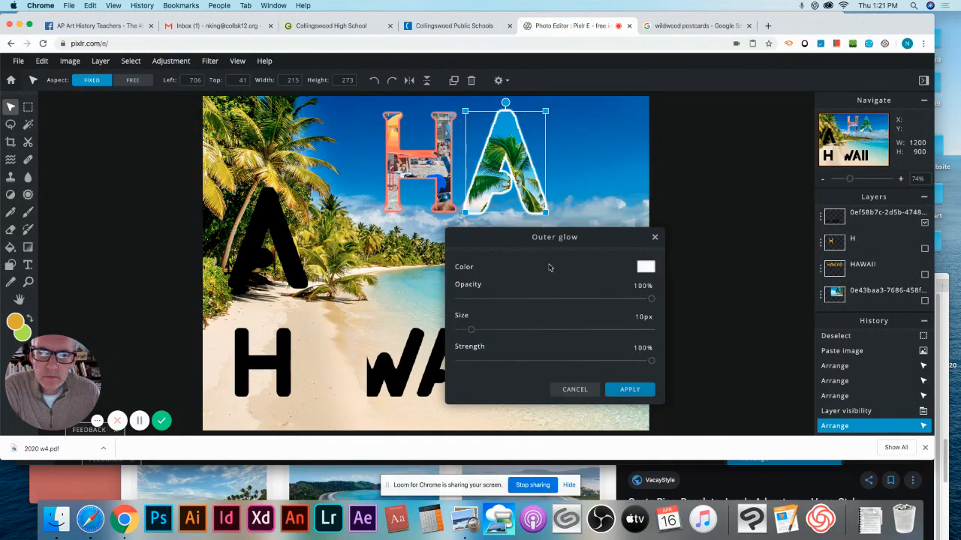
pyautogui.click(582, 388)
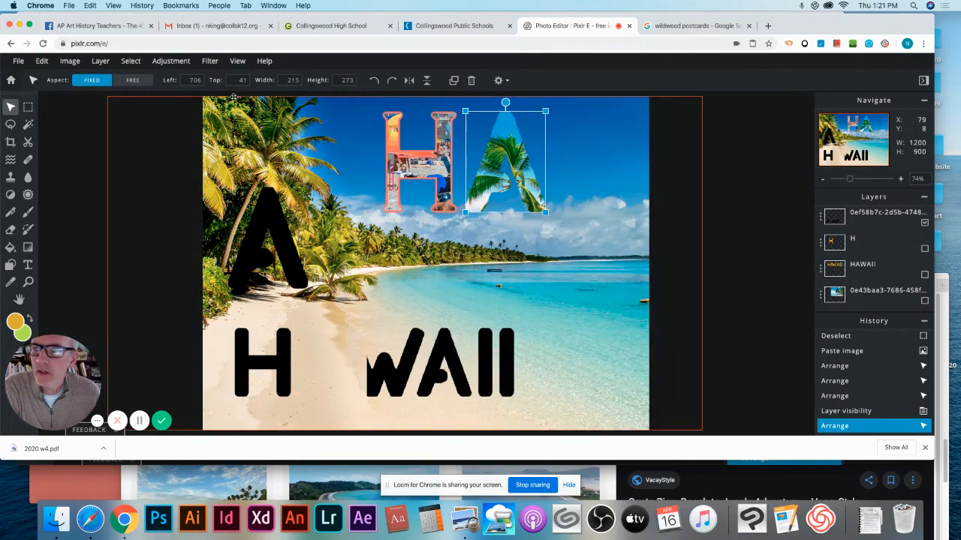
# Step: Apply a golden-yellow outline of size 7 at 100% opacity and 0% feather to the palm-filled A
pyautogui.click(209, 61)
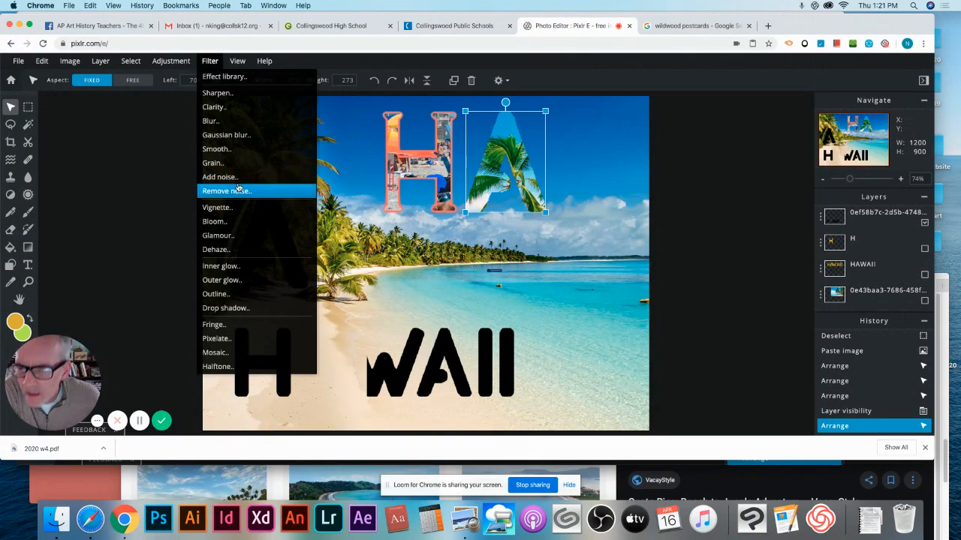
pyautogui.click(253, 293)
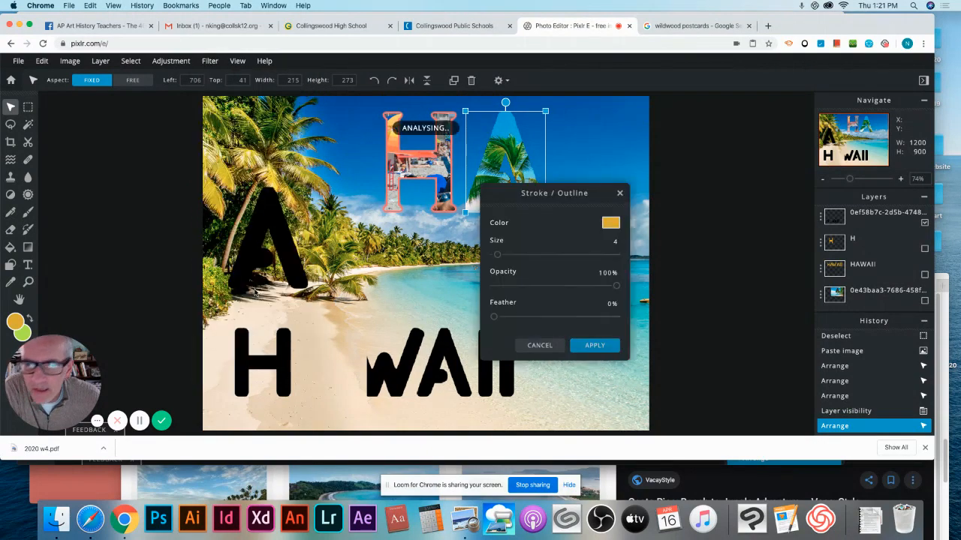
pyautogui.moveTo(542, 193); pyautogui.dragTo(641, 194)
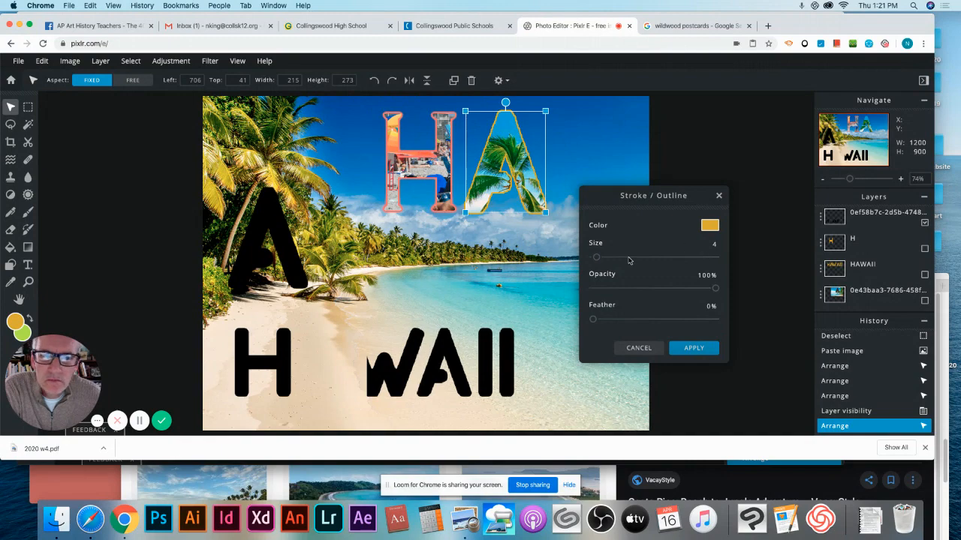
pyautogui.moveTo(595, 257); pyautogui.dragTo(600, 259)
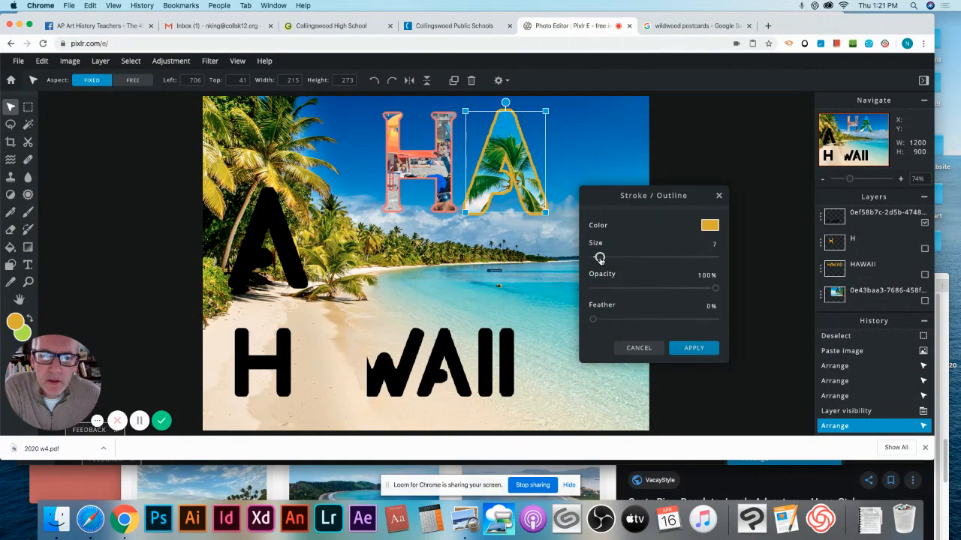
pyautogui.click(692, 348)
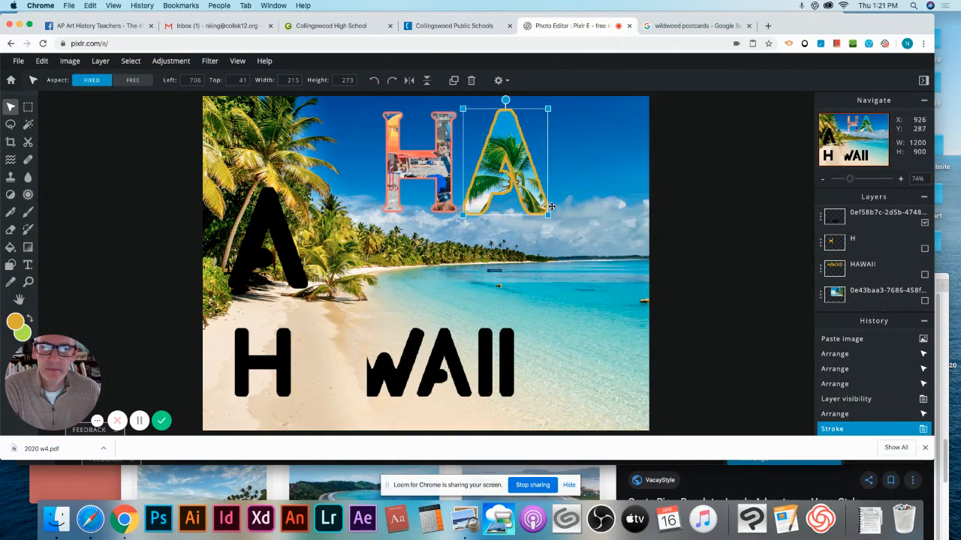
# Step: Switch to the wildwood postcards image results and examine how several vintage large-letter postcards style and arrange their lettering
pyautogui.click(681, 29)
pyautogui.click(524, 233)
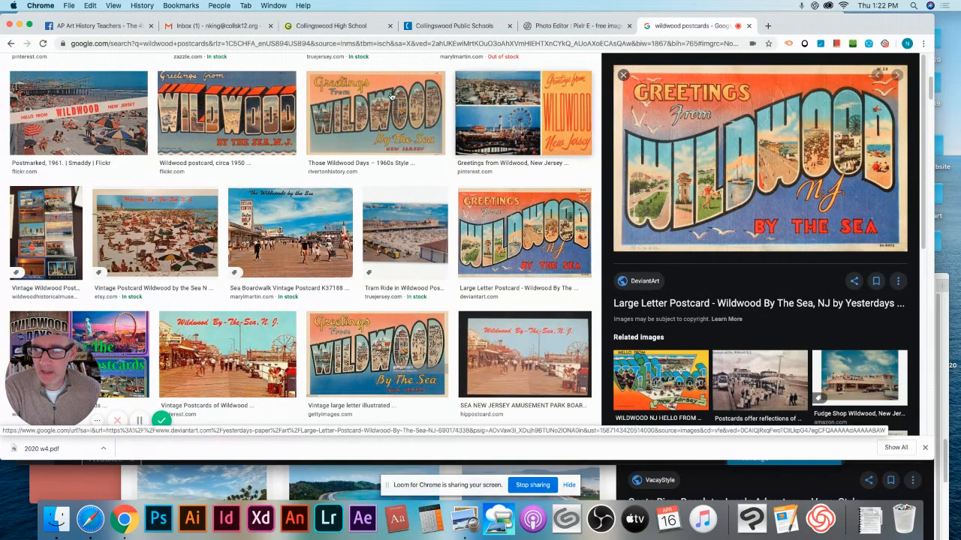
pyautogui.click(250, 129)
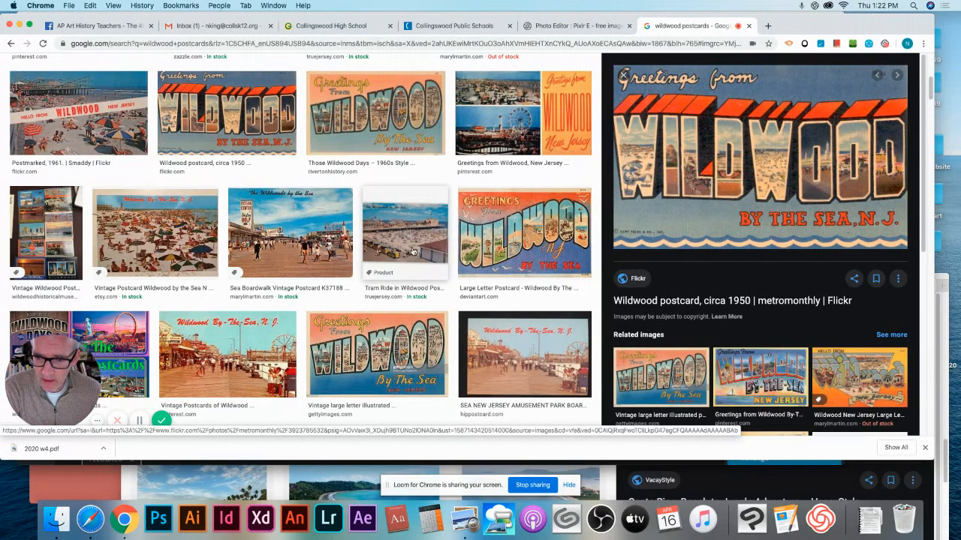
pyautogui.scroll(3, 408, 270)
pyautogui.scroll(1, 407, 276)
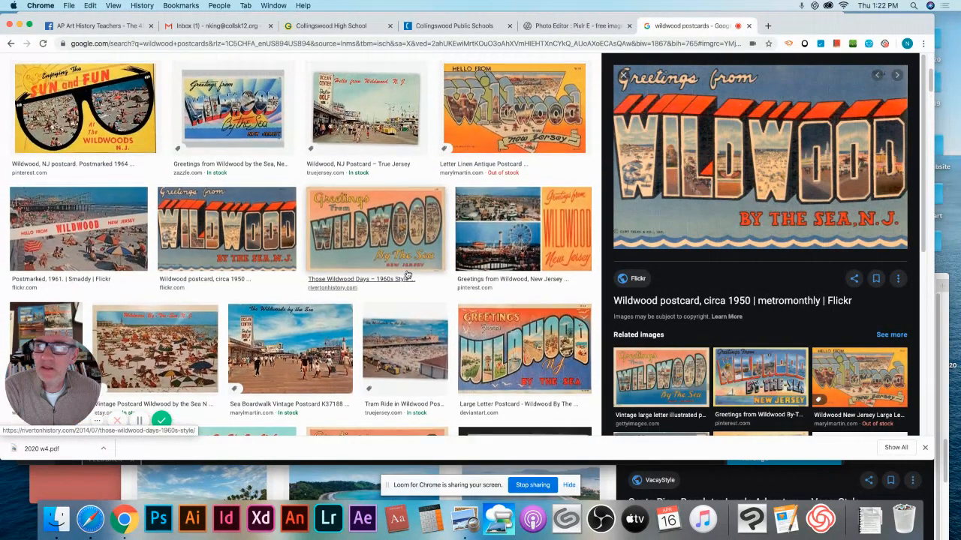
pyautogui.scroll(-3, 406, 275)
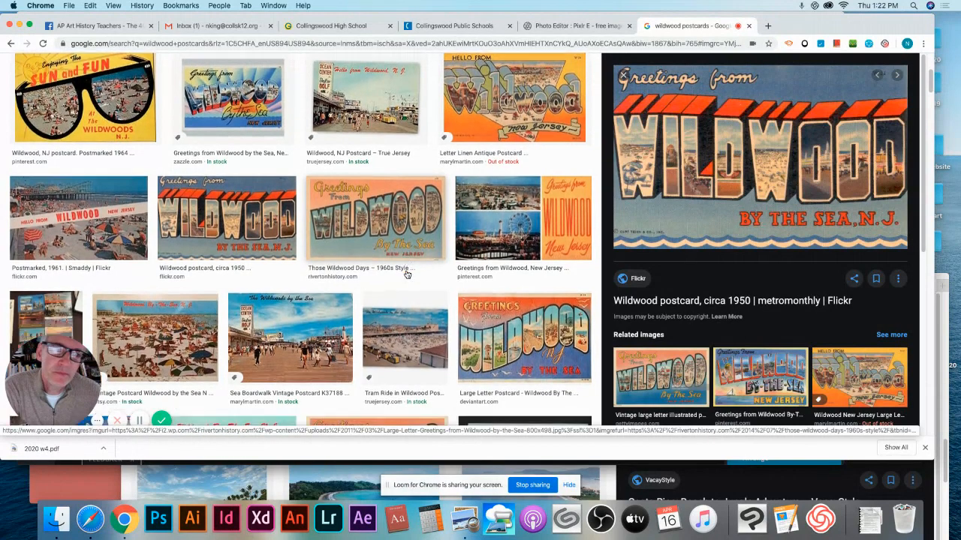
pyautogui.scroll(-4, 406, 275)
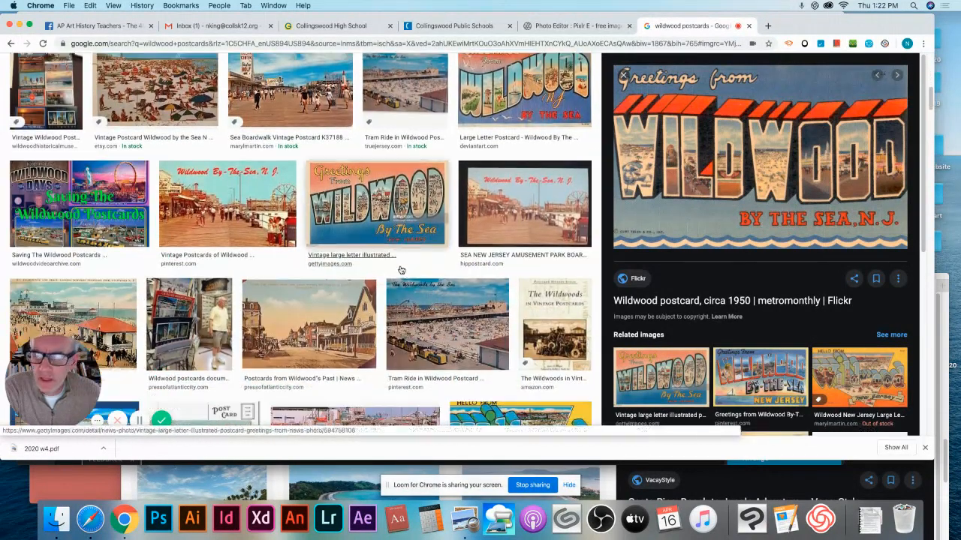
pyautogui.scroll(-2, 400, 269)
pyautogui.scroll(-6, 400, 269)
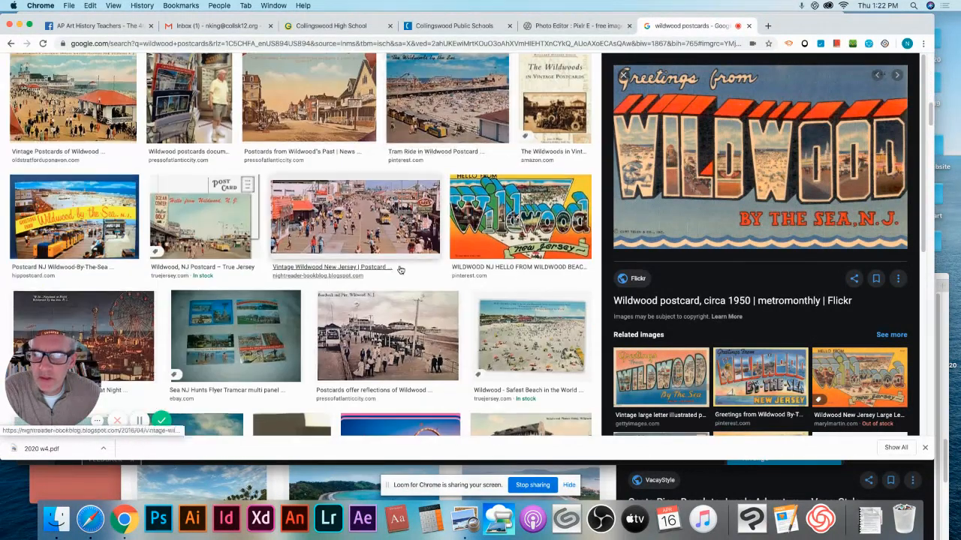
pyautogui.scroll(-2, 401, 272)
pyautogui.scroll(-1, 401, 271)
pyautogui.scroll(10, 400, 271)
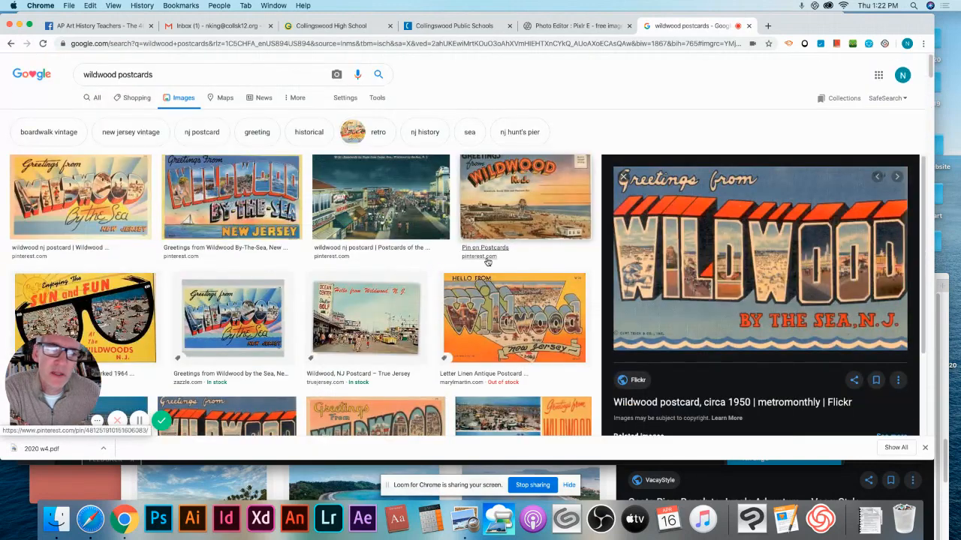
pyautogui.click(585, 213)
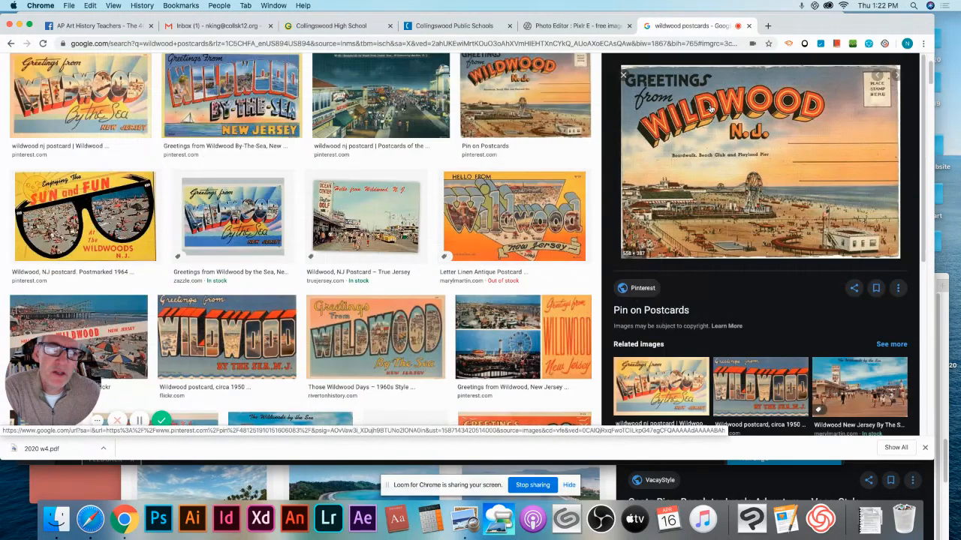
pyautogui.click(225, 113)
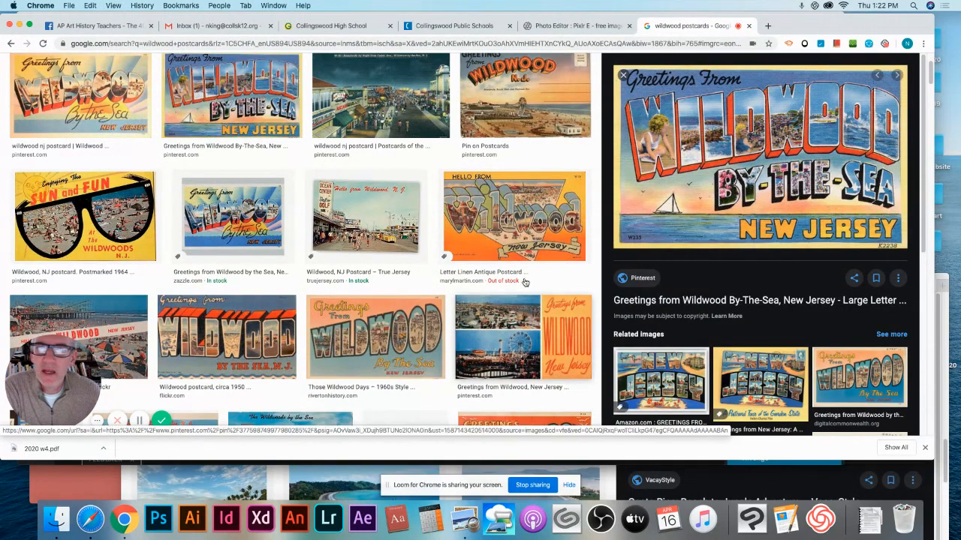
# Step: Back in Pixlr E, move the H to the canvas's upper-left area and place the A beside it at left 333, top 40, sized 226 by 283
pyautogui.click(571, 26)
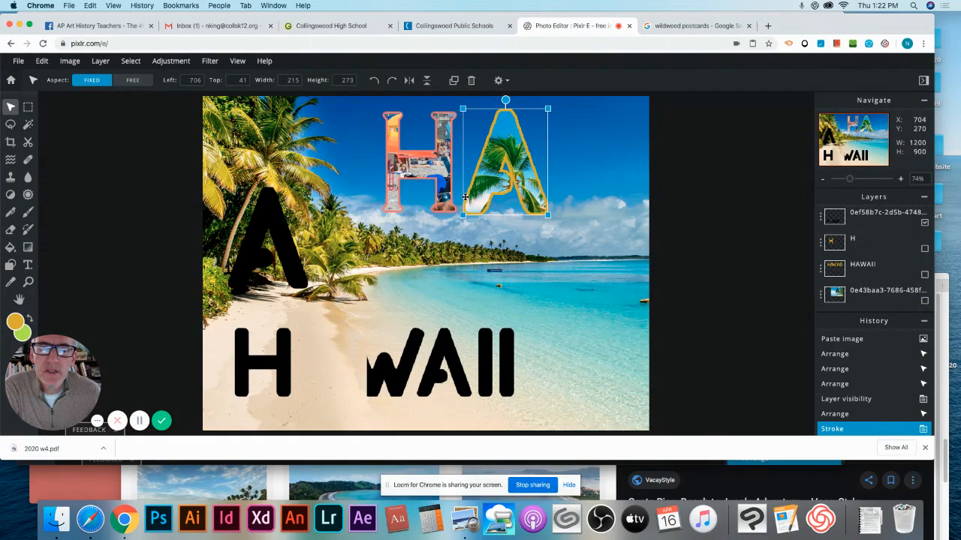
pyautogui.moveTo(443, 174); pyautogui.dragTo(299, 175)
pyautogui.moveTo(517, 173); pyautogui.dragTo(369, 174)
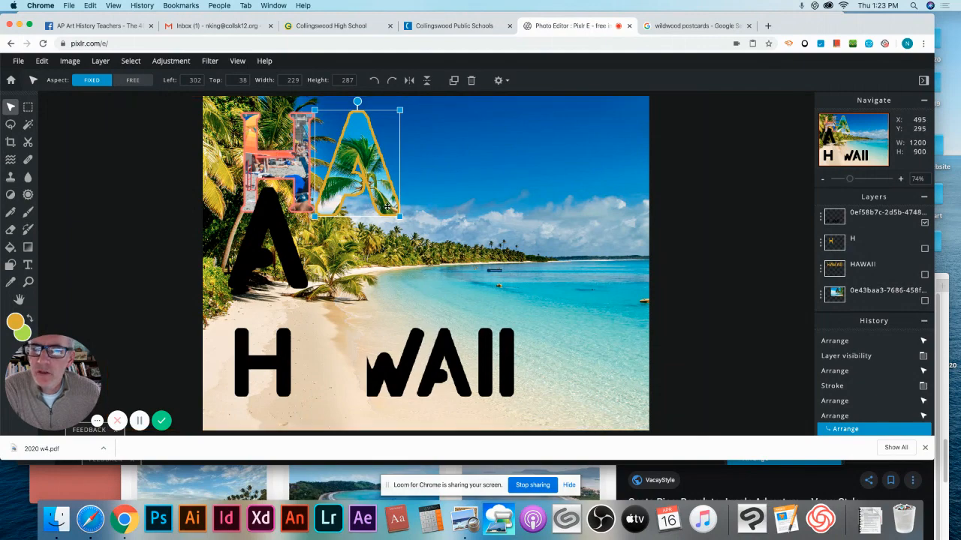
pyautogui.moveTo(315, 221); pyautogui.dragTo(321, 216)
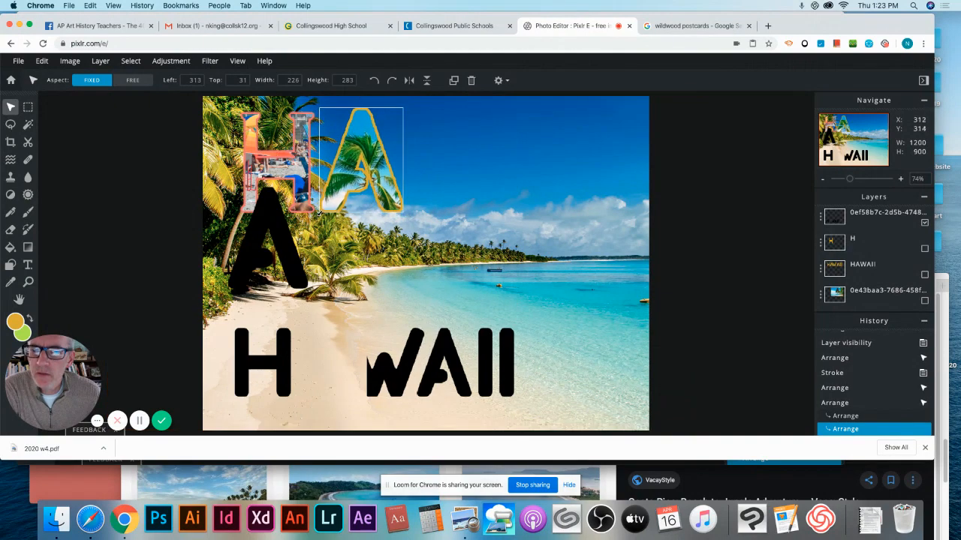
pyautogui.moveTo(384, 197); pyautogui.dragTo(391, 201)
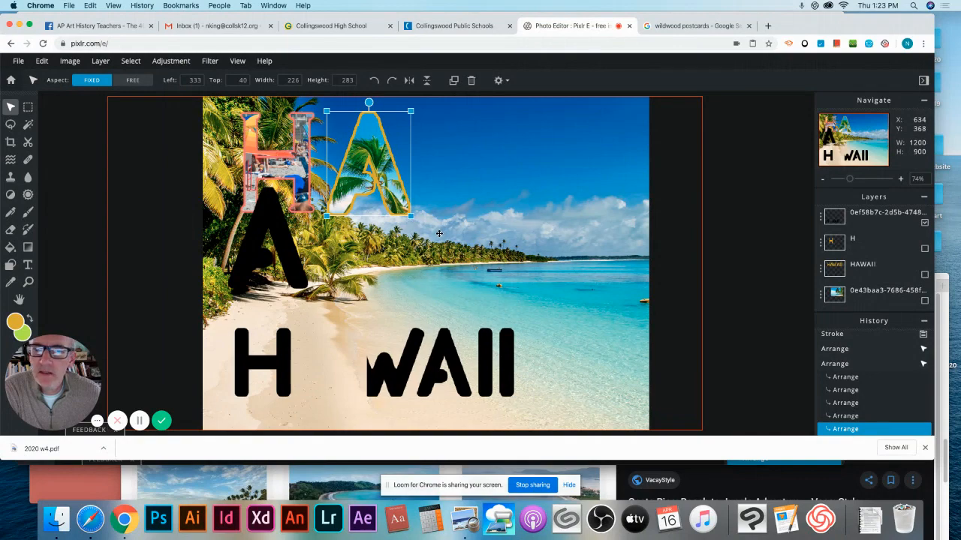
# Step: Review the Wildwood By-The-Sea postcard preview in the image results once more and return to Pixlr E
pyautogui.click(695, 26)
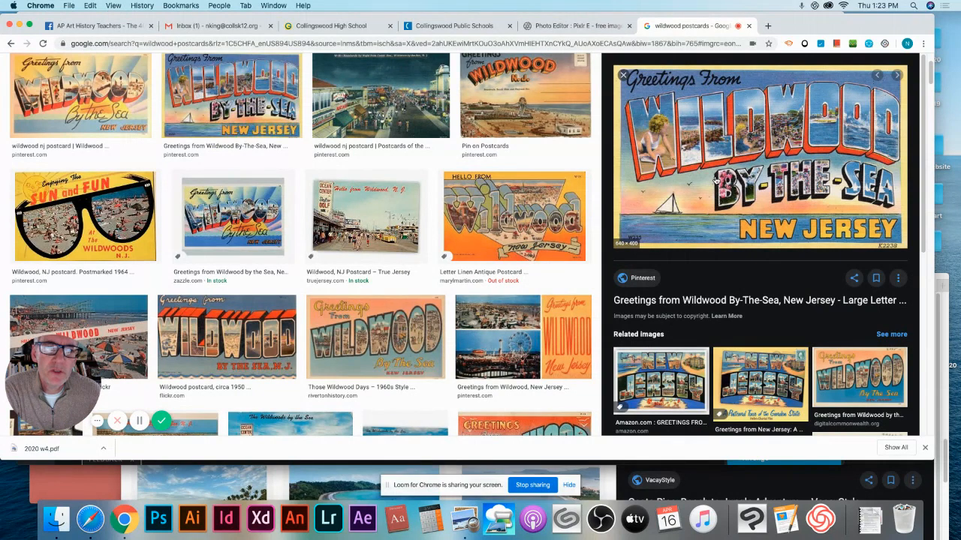
pyautogui.click(537, 28)
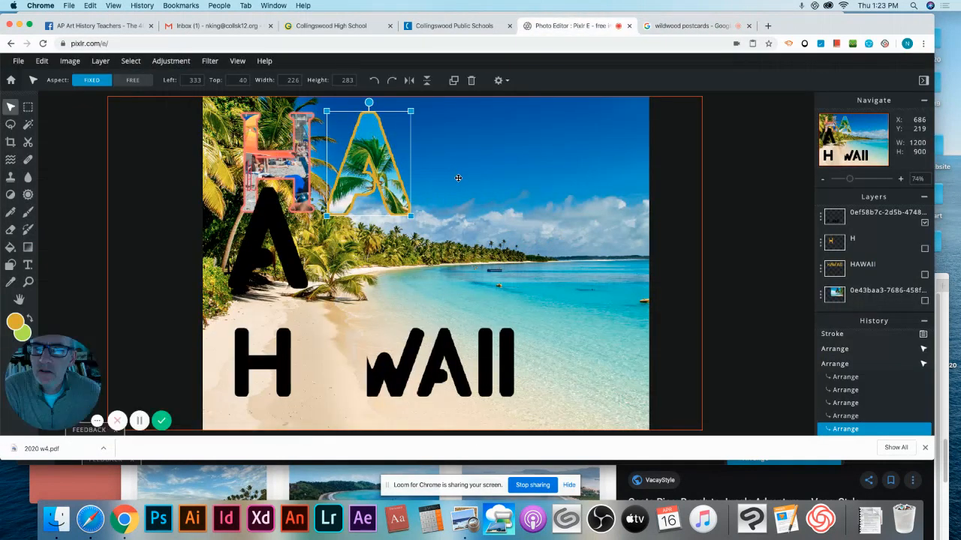